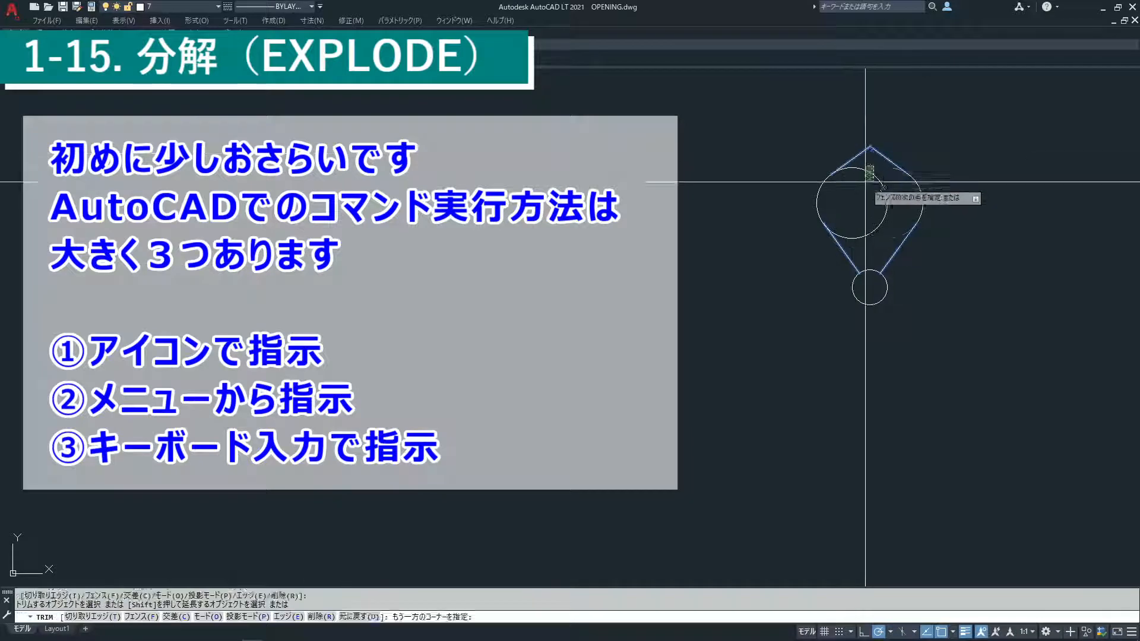
Trim the remaining circle arcs inside the petal and draw a straight vertical line from the small circle's top edge up into the petal
click(865, 182)
key(Return)
text(l)
key(Return)
click(869, 269)
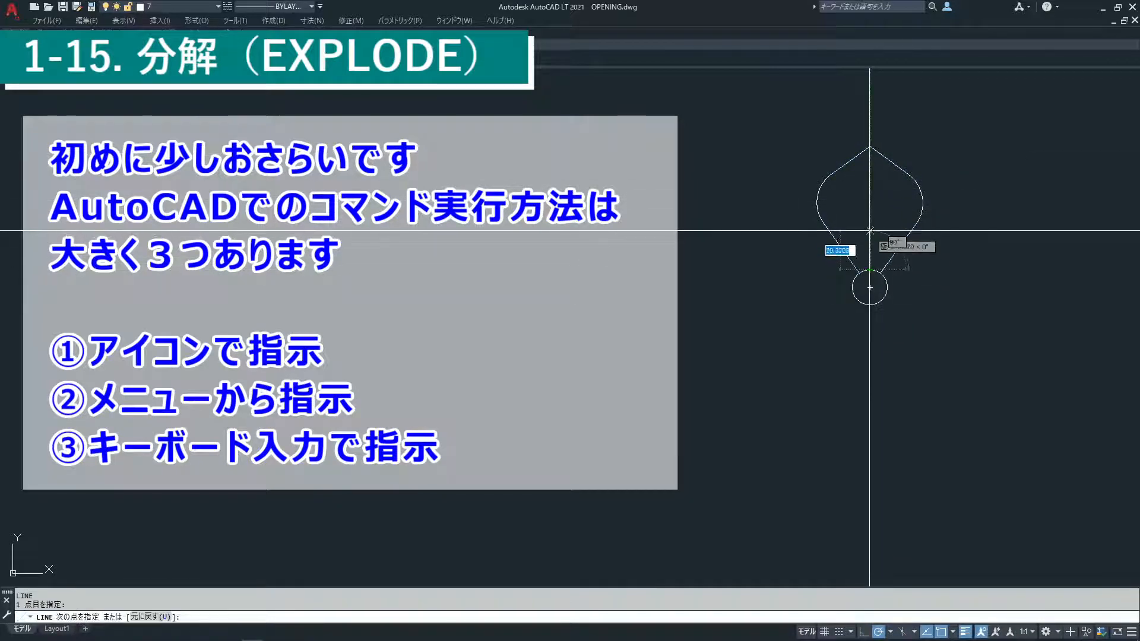
click(869, 233)
key(Return)
Polar-array the petal outline and its vertical line around the small circle's centre to form a five-petal flower
text(ar)
key(Return)
click(967, 143)
click(776, 236)
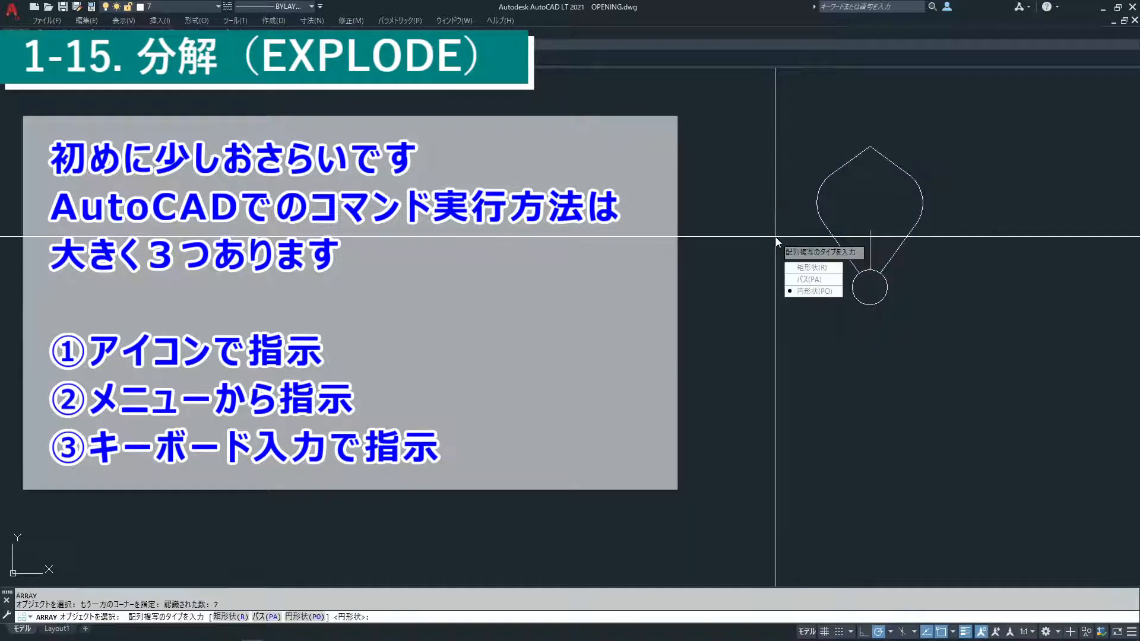
key(Return)
key(Return)
click(870, 288)
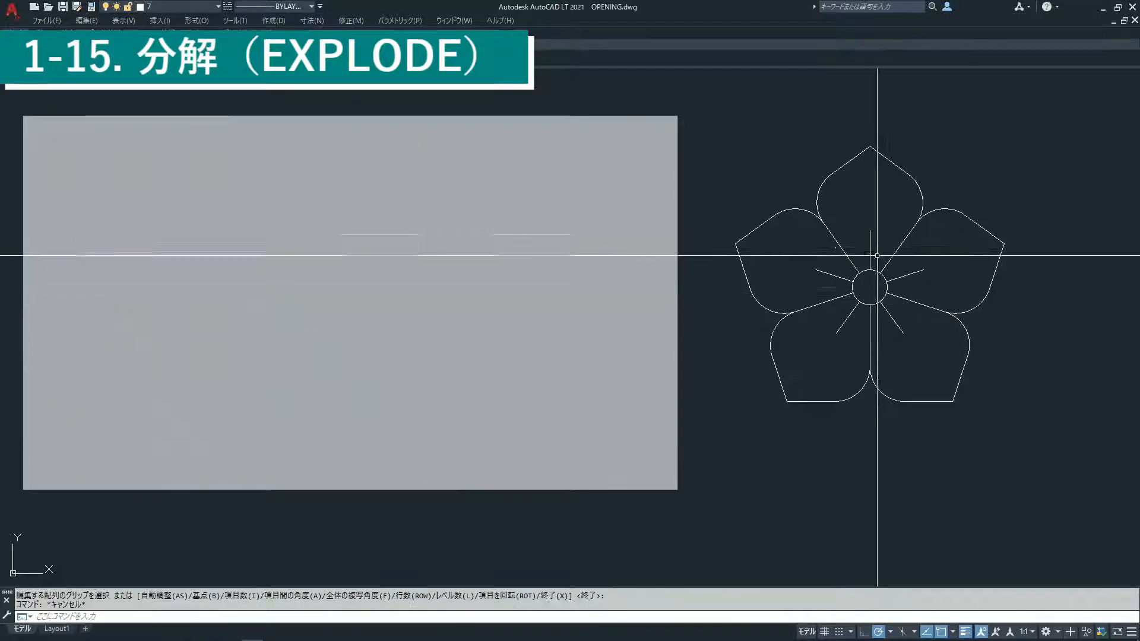
drag(861, 237, 874, 288)
key(Escape)
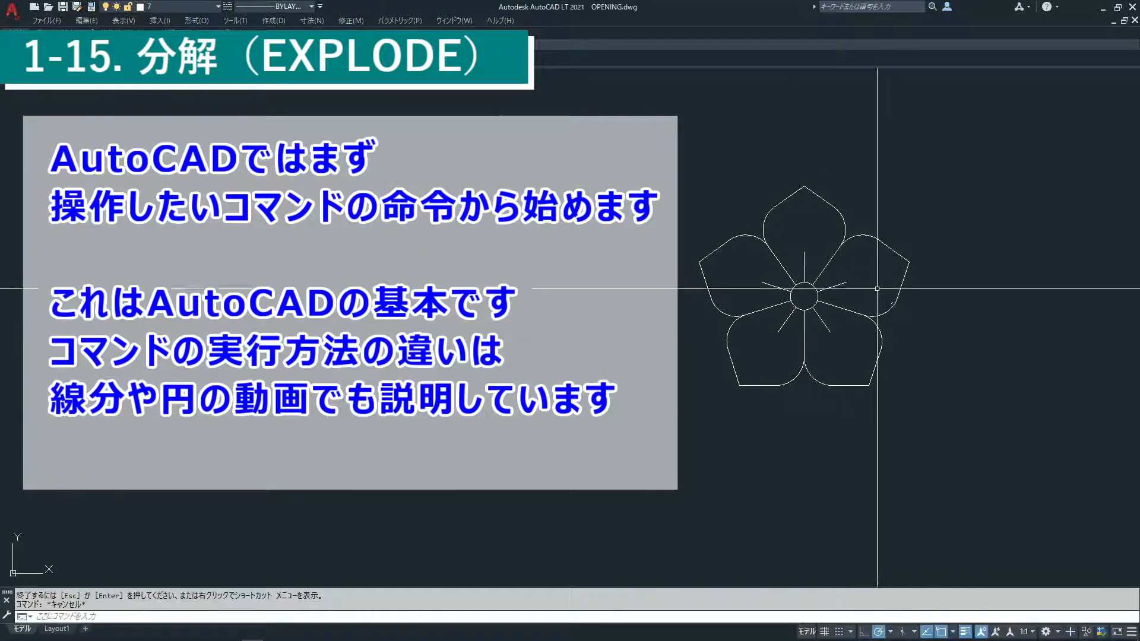
Draw a six-sided inscribed polygon around the flower, centred on the small circle, with a radius of about 92 and a vertex straight above
click(312, 21)
mouse_move(273, 21)
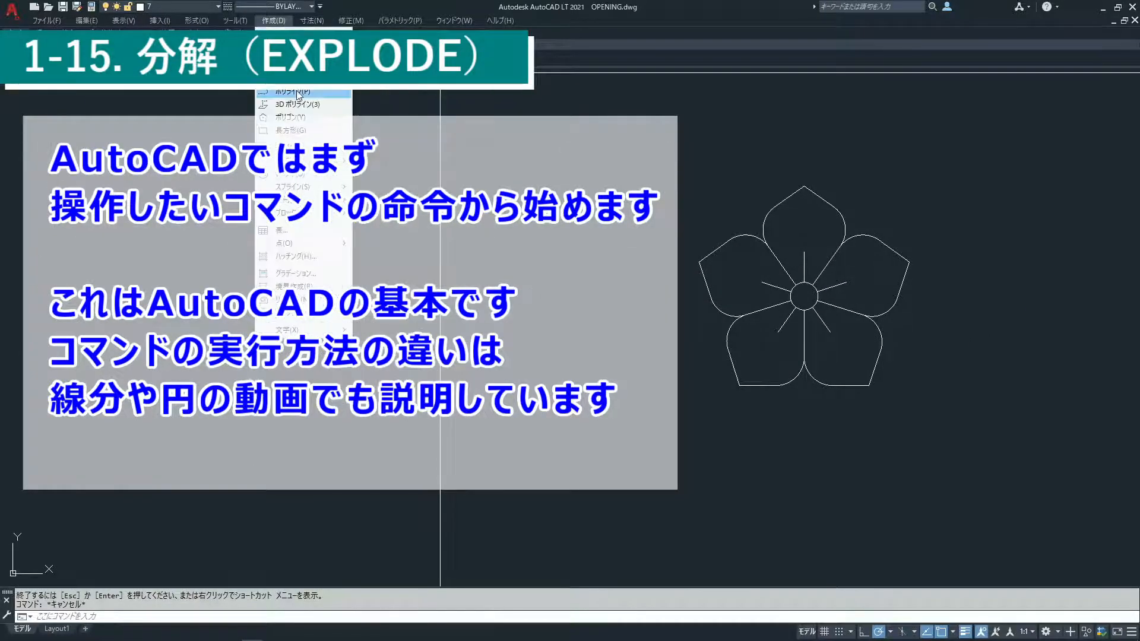
click(290, 117)
text(6)
key(Return)
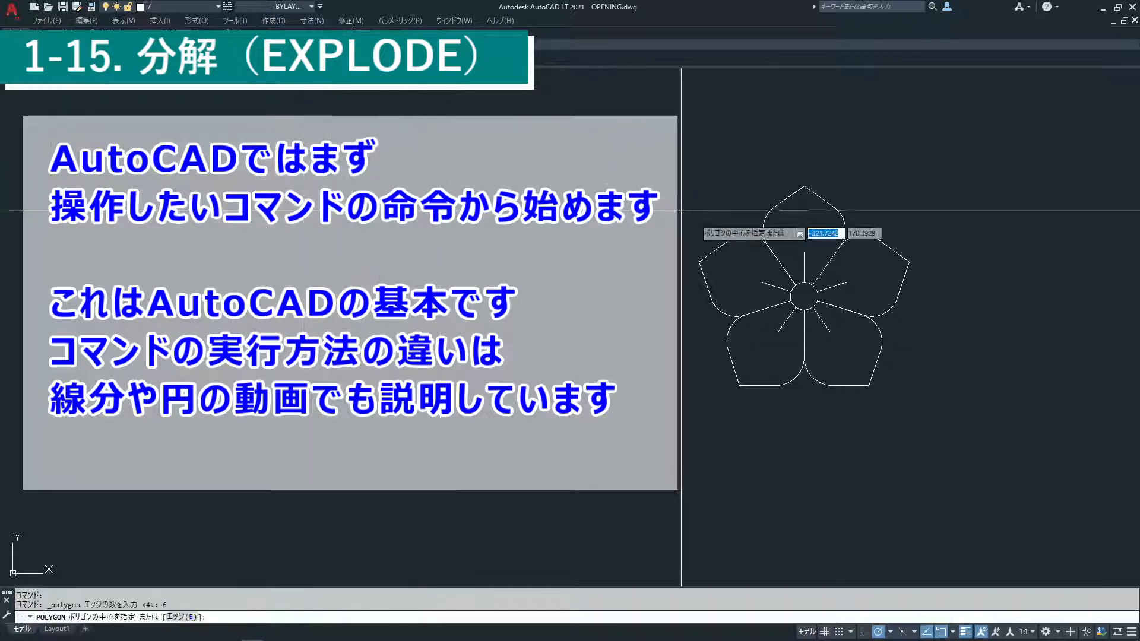
click(804, 295)
key(Return)
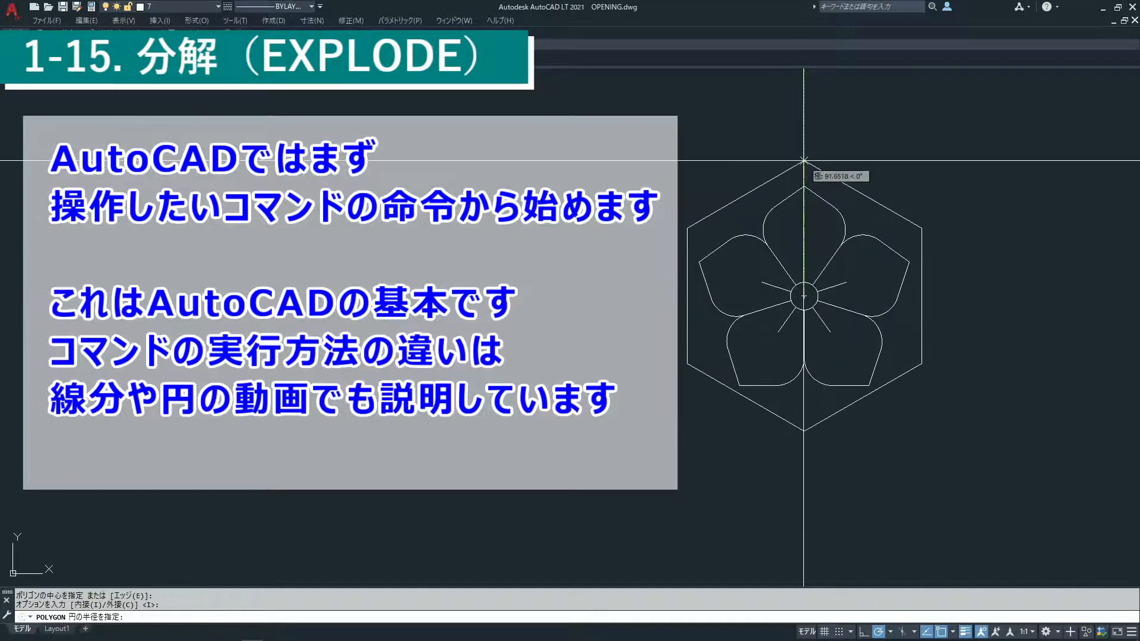
click(804, 161)
key(Escape)
Offset the hexagon outward by a distance of about 5.66 picked with two points
text(o)
key(Return)
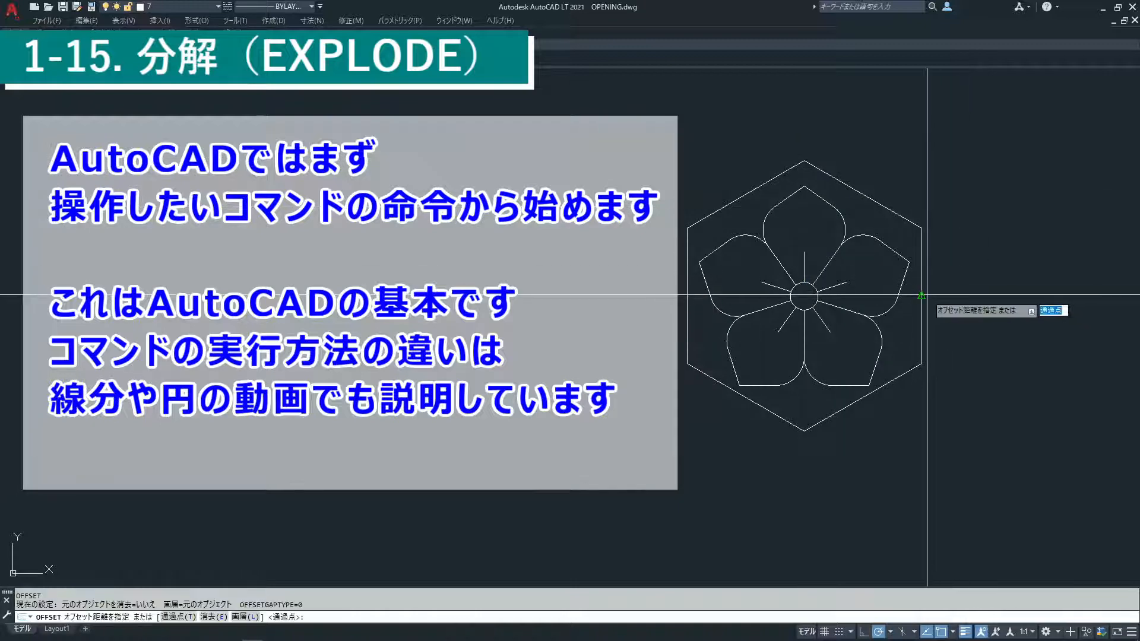
click(922, 294)
click(930, 294)
click(922, 285)
click(956, 275)
key(Return)
Offset the original hexagon outward again by a picked distance of about 29 to create the outermost hexagon
key(space)
key(space)
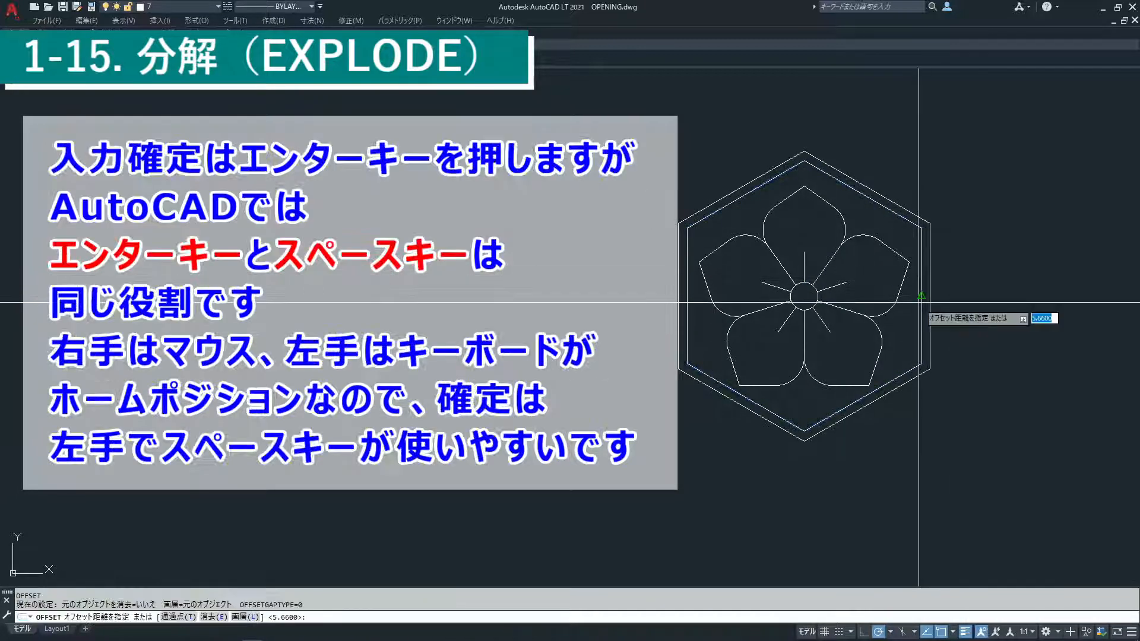
click(923, 299)
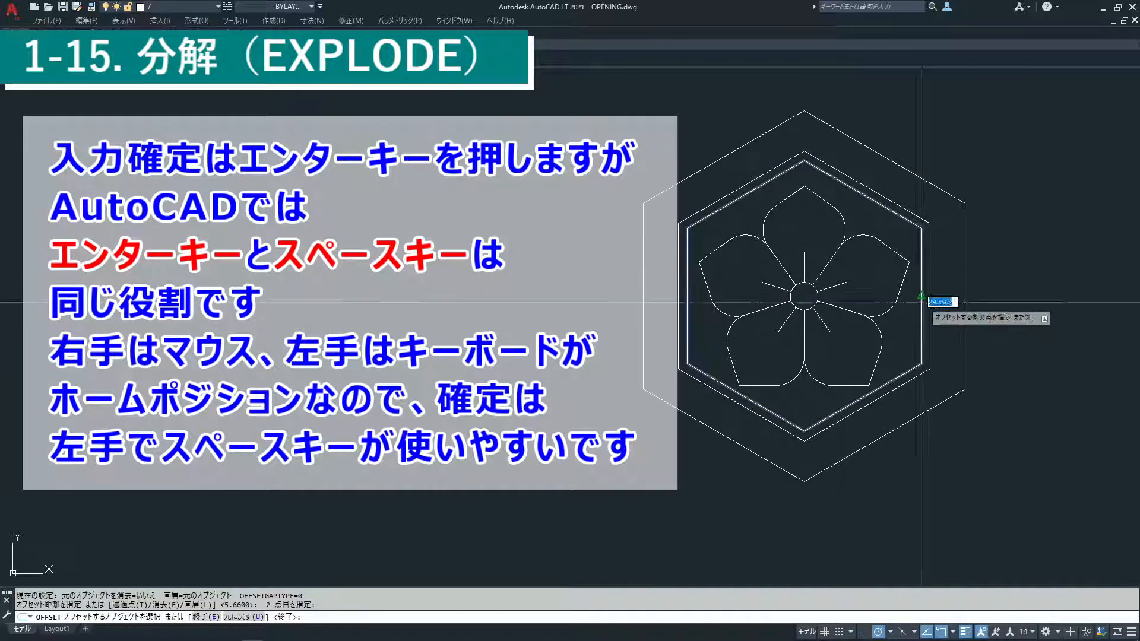
click(953, 295)
key(Escape)
Change the hatch pattern in the hatch settings and fill the band between the two outer hexagons with a solid hatch
text(h)
key(space)
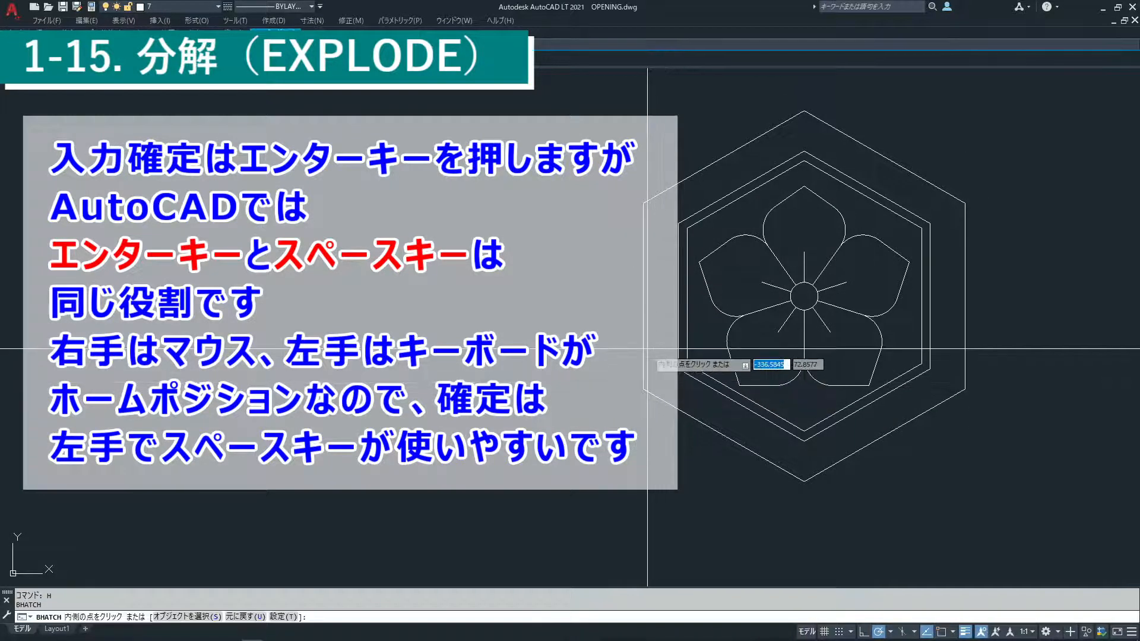
text(t)
key(space)
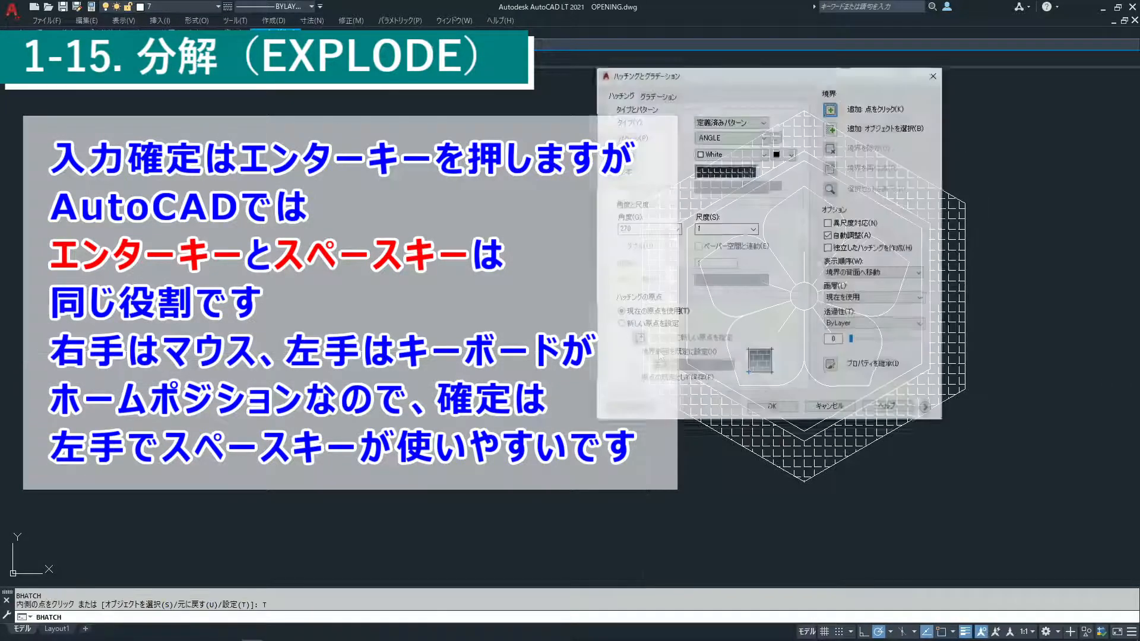
click(724, 172)
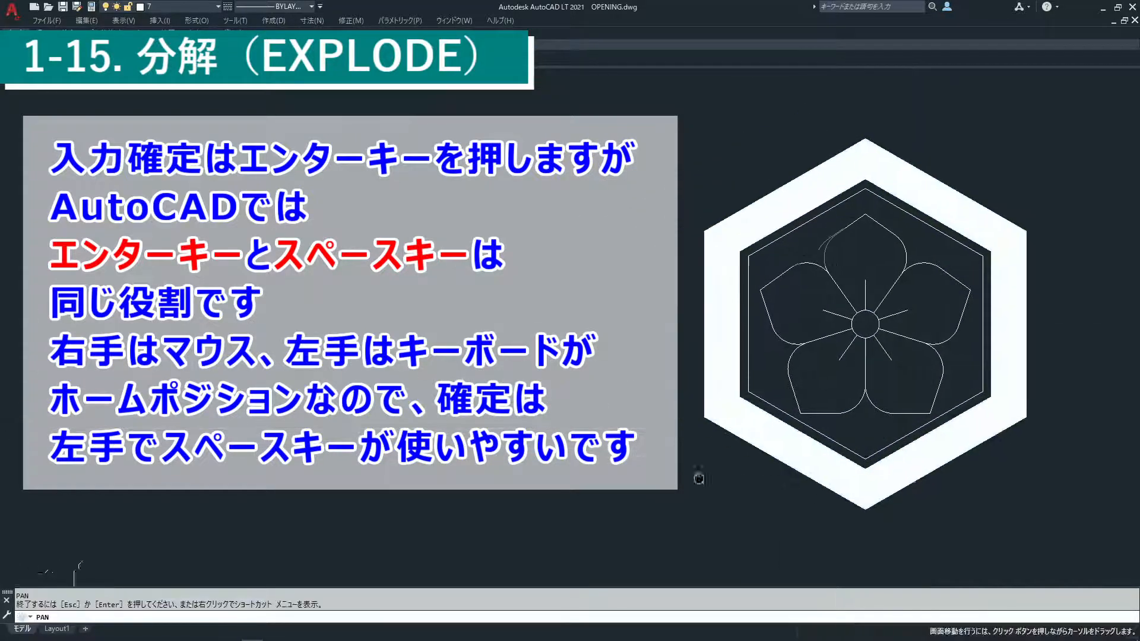
drag(688, 498, 712, 499)
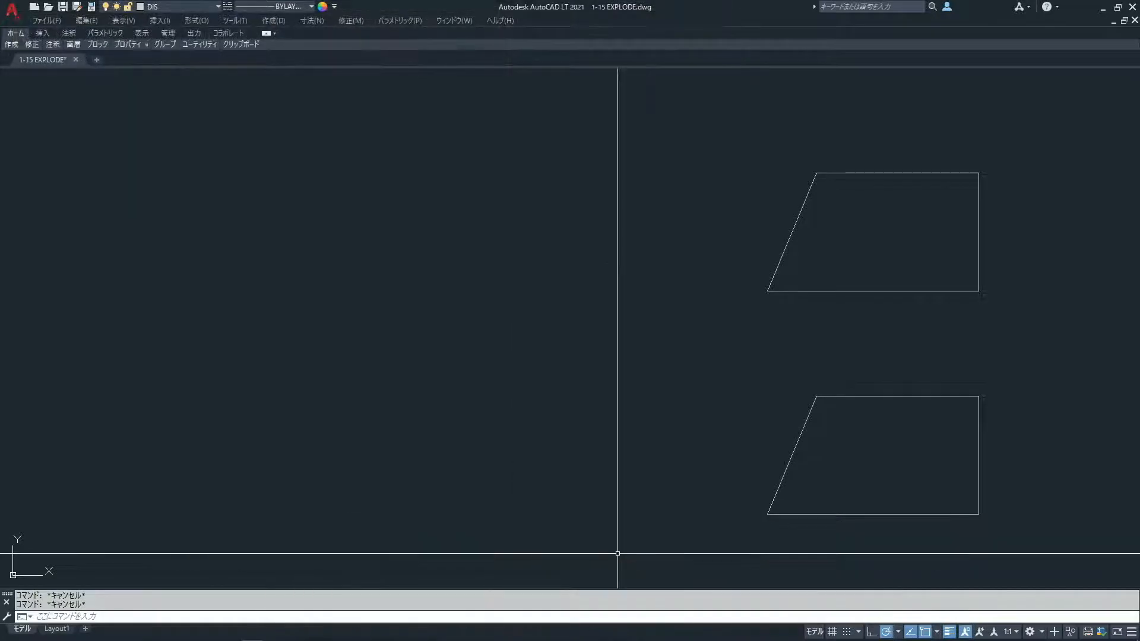
Offset the upper trapezoid polyline outward by 3
text(OFFEST)
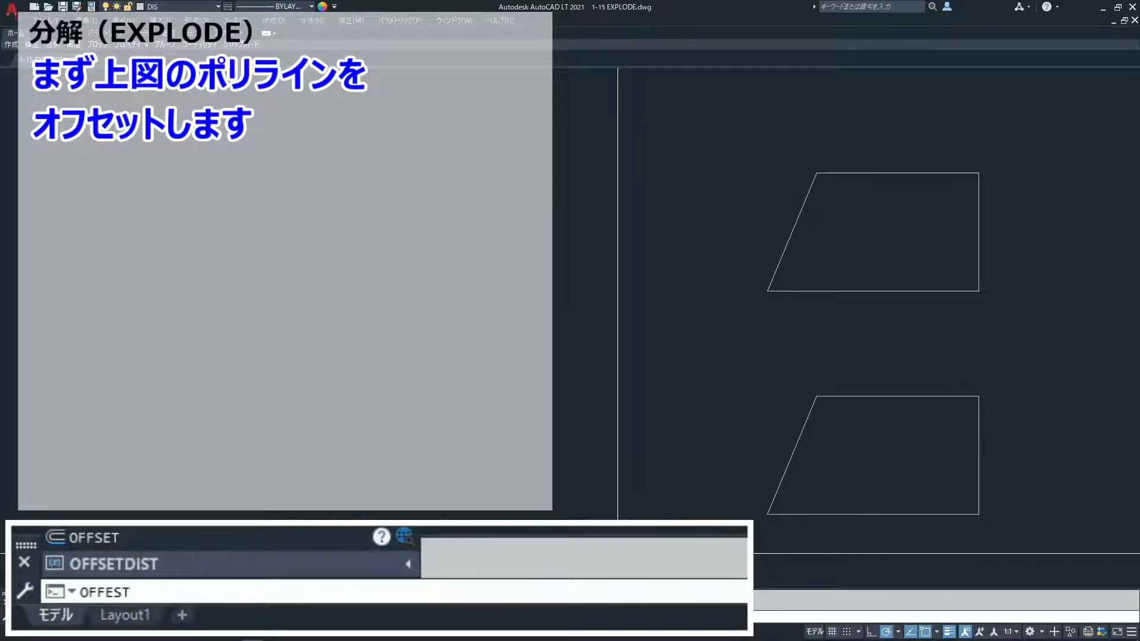
key(Return)
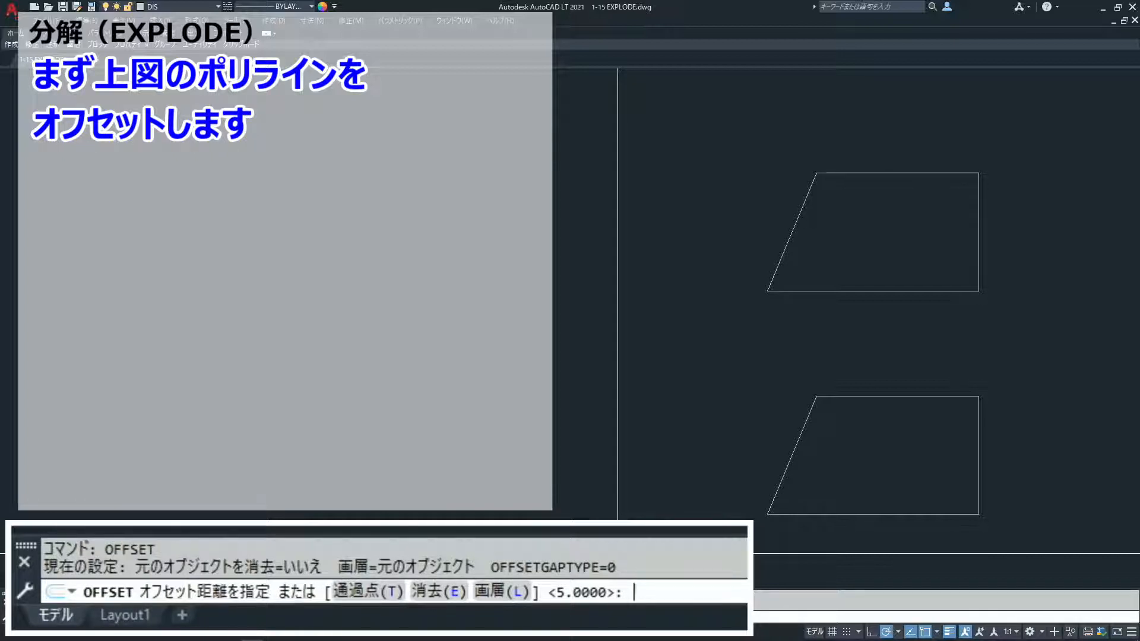
text(3)
key(Return)
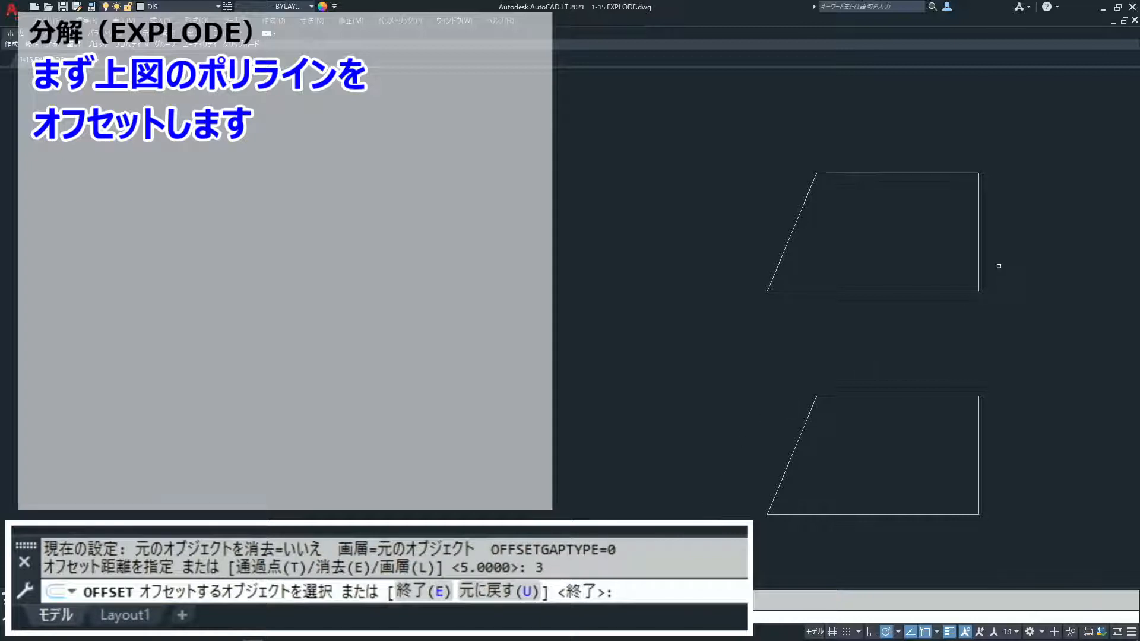
click(976, 277)
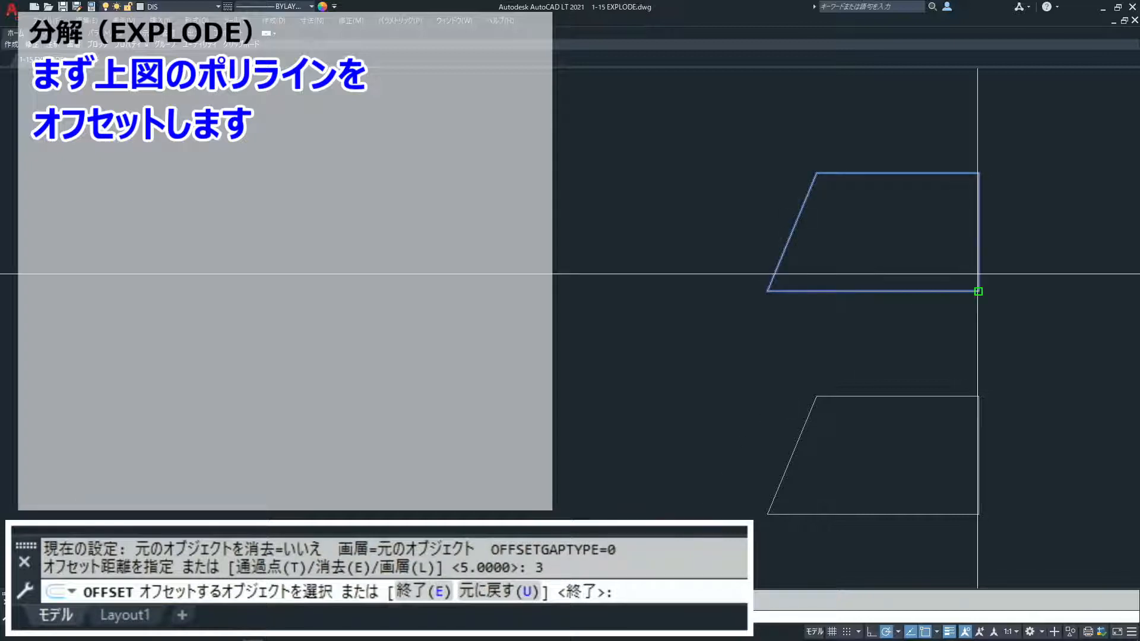
click(1021, 260)
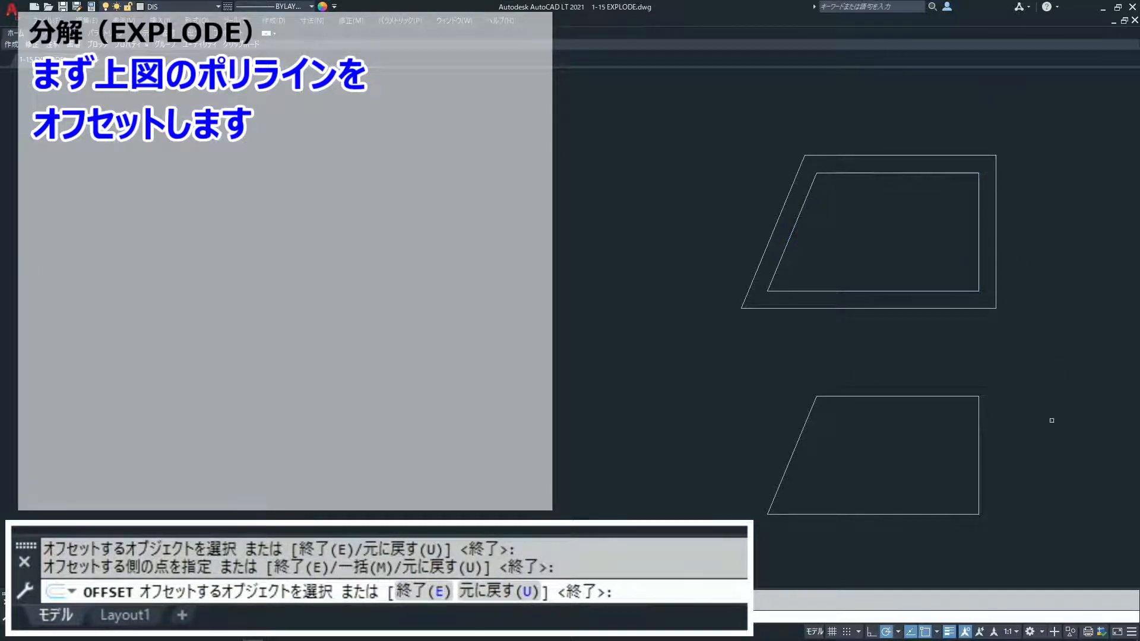
key(Return)
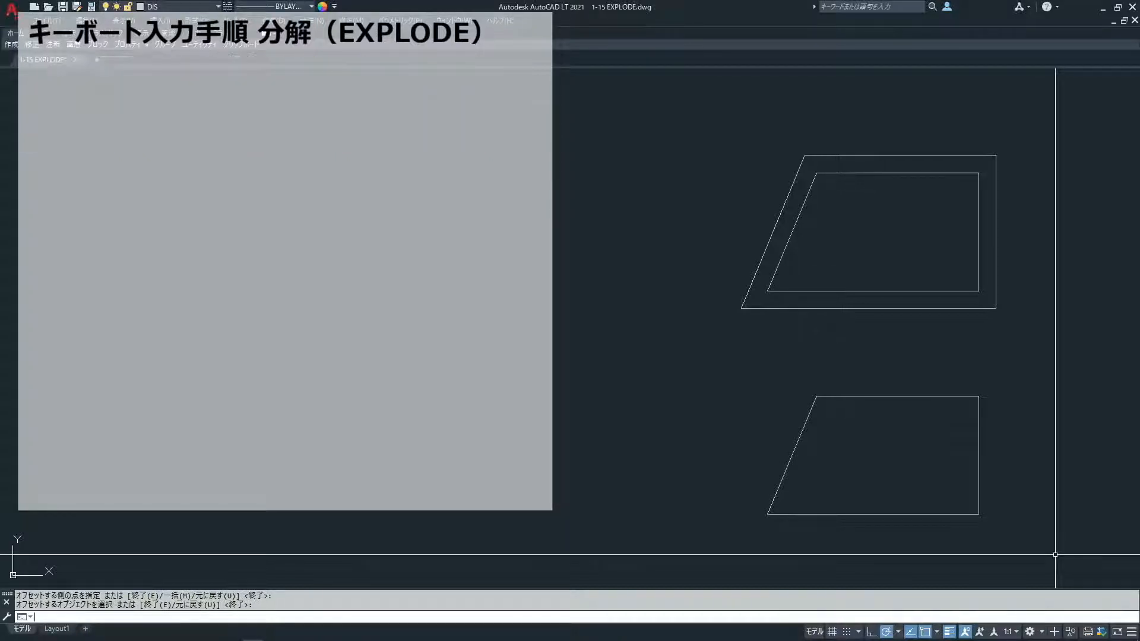
Explode the lower trapezoid polyline into separate line segments
text(E)
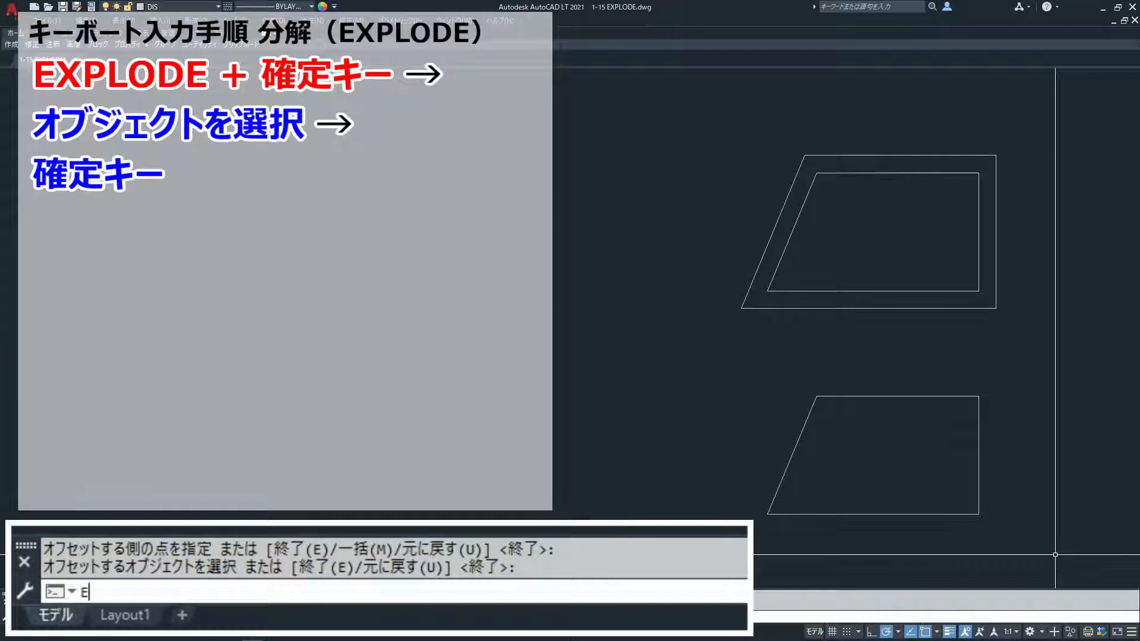
text(XPLODE)
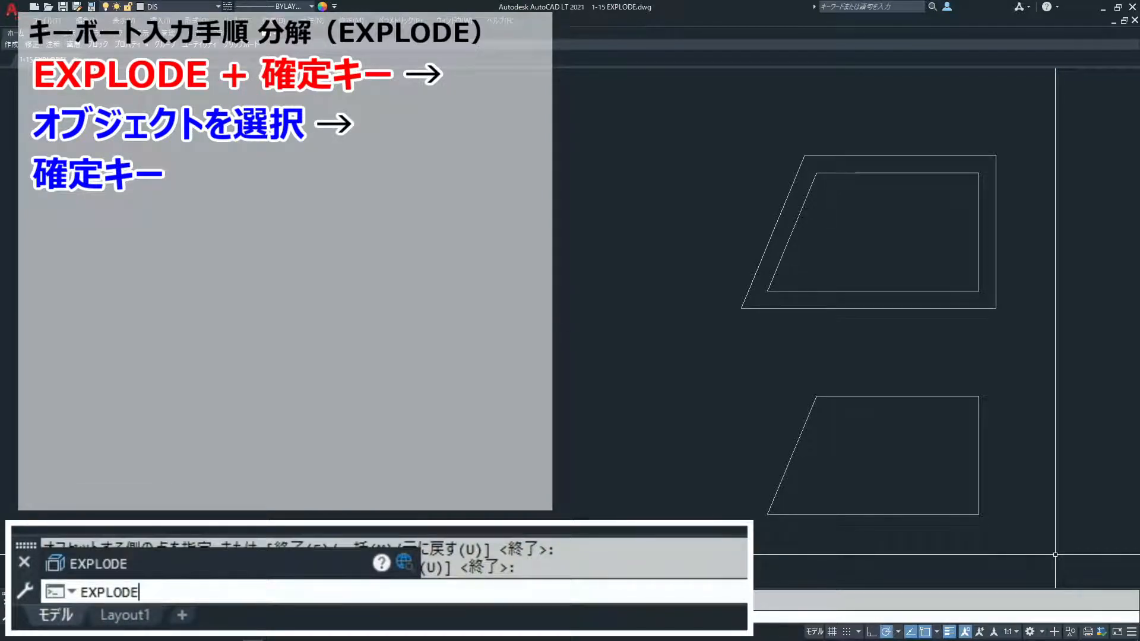
key(Return)
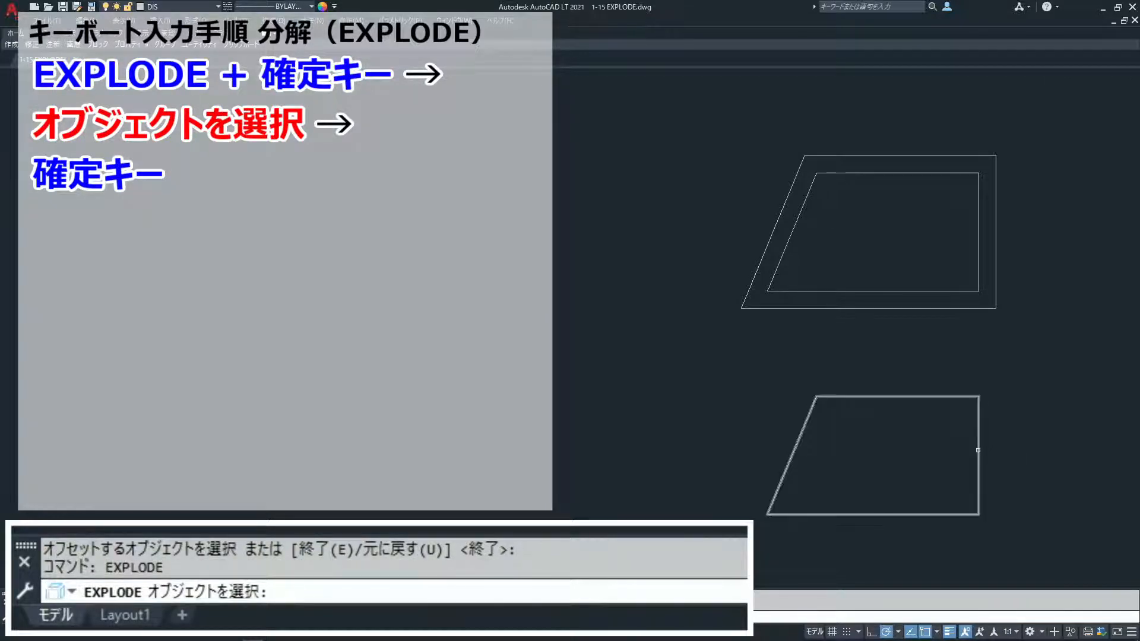
click(975, 448)
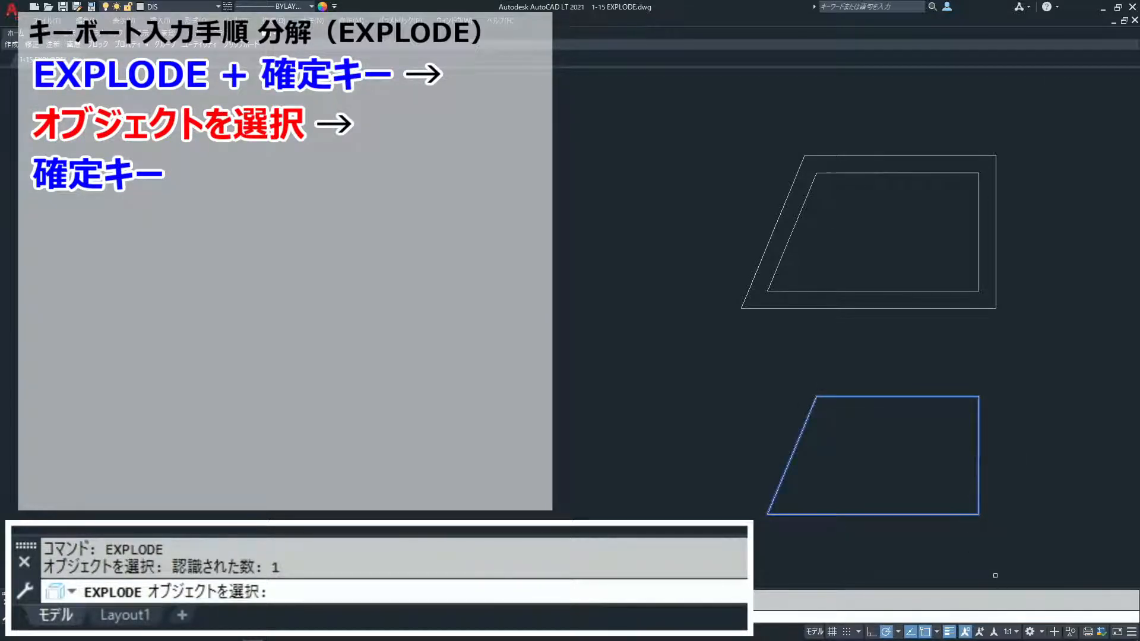
key(Return)
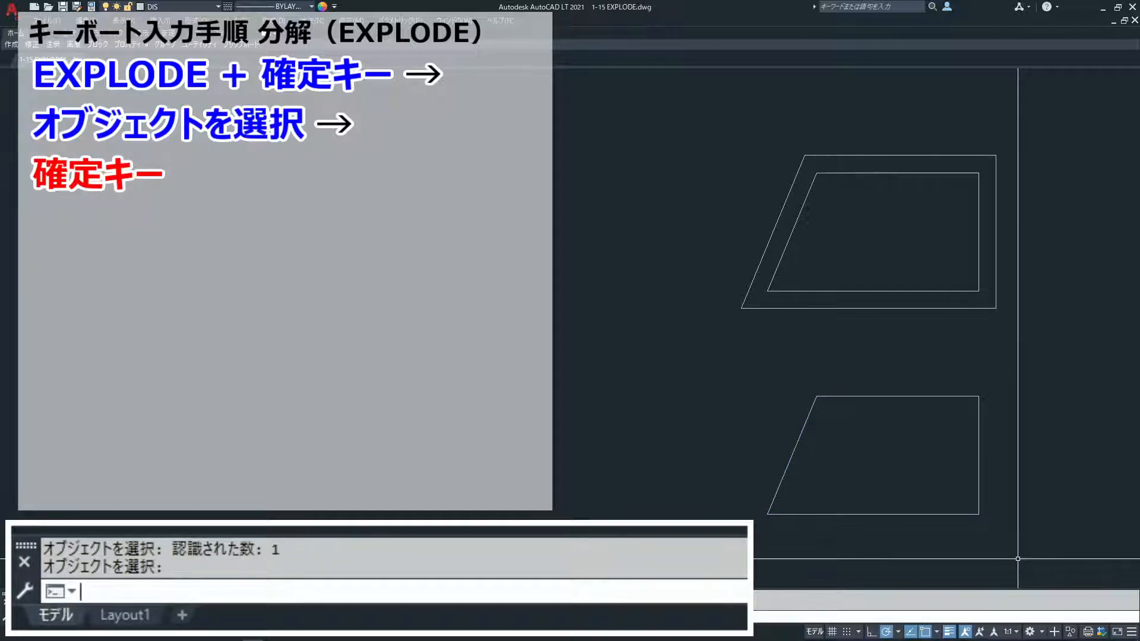
Offset the right edge of the exploded lower trapezoid outward by 3
text(OFFSET)
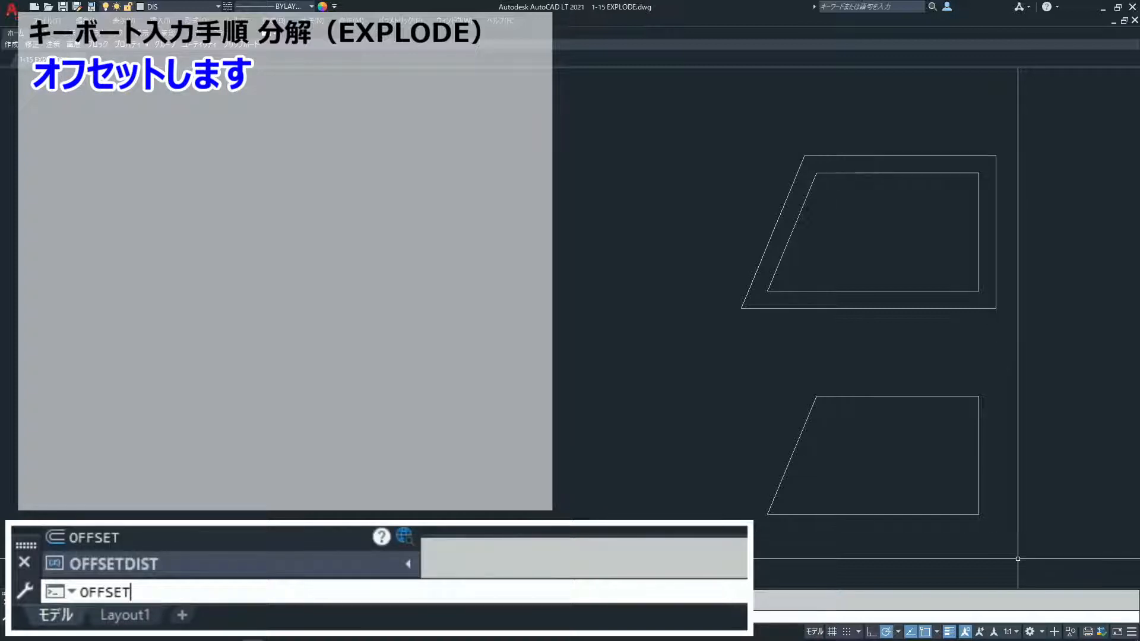
key(Return)
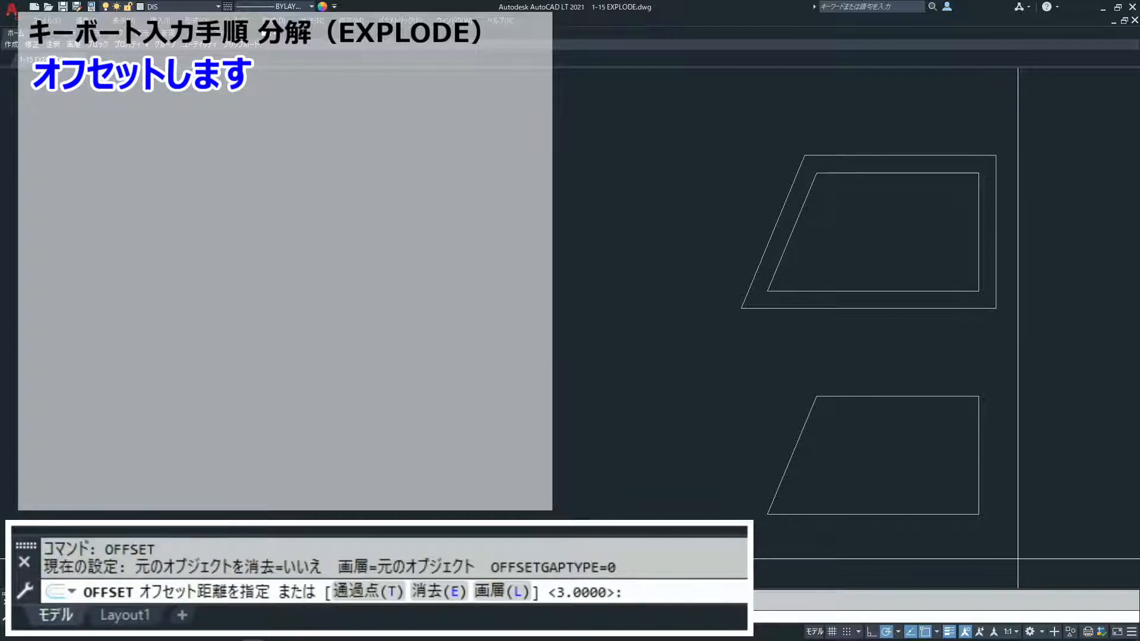
text(3)
key(Return)
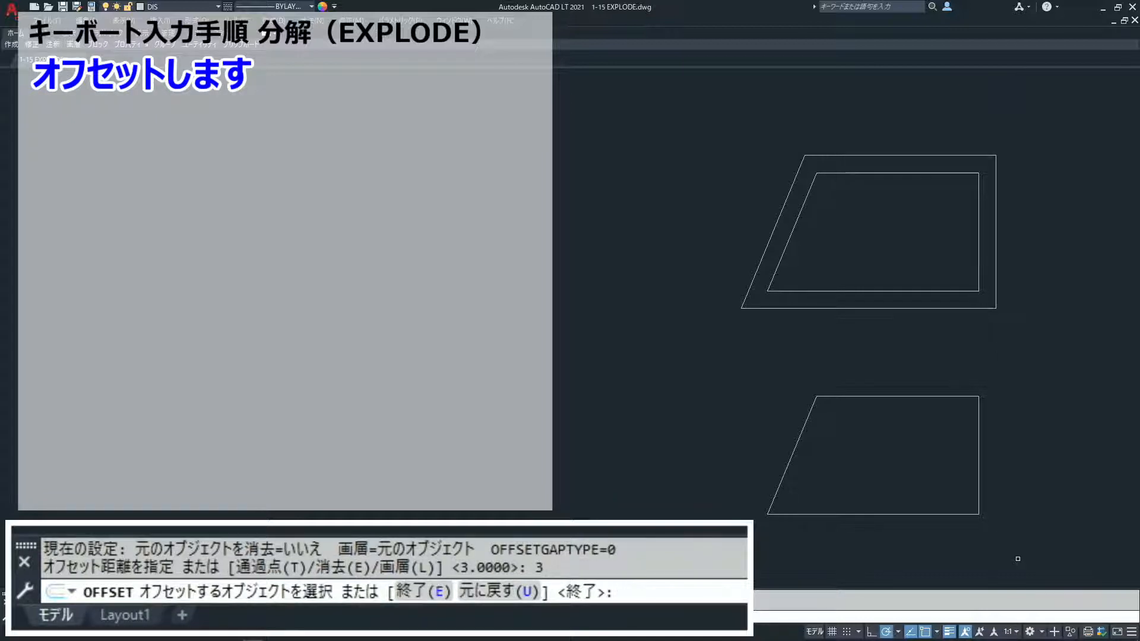
click(979, 493)
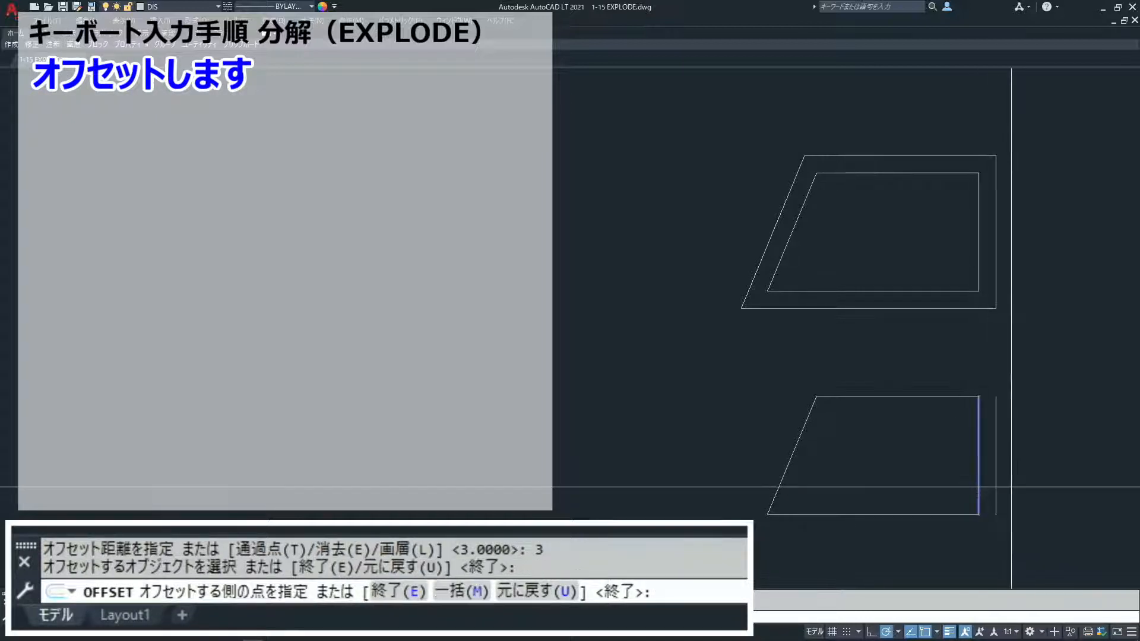
click(1035, 478)
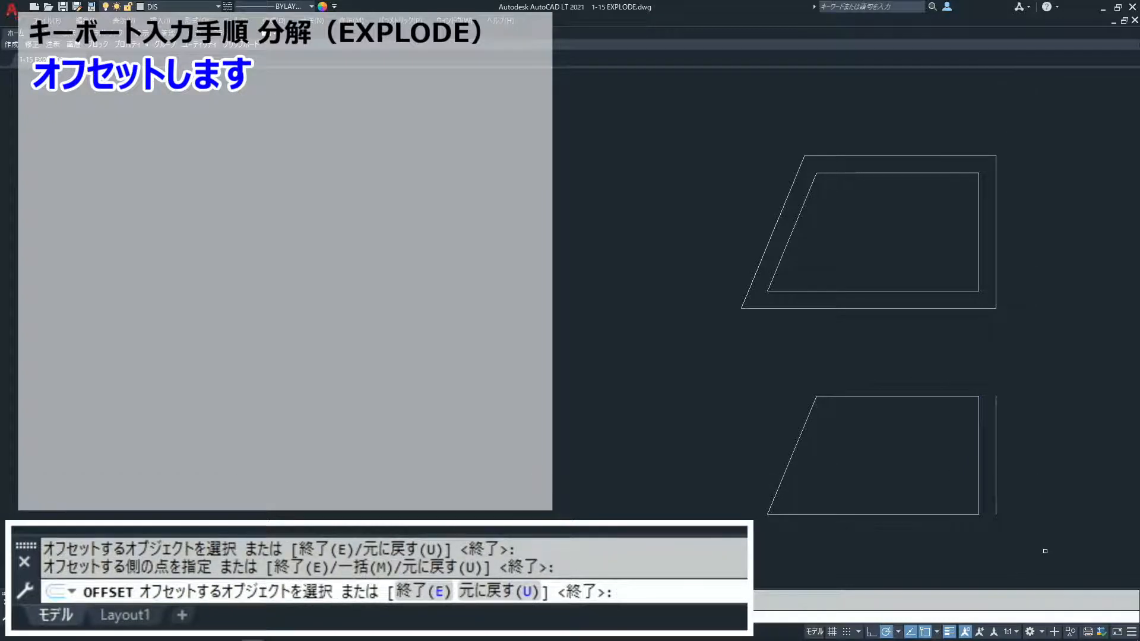
key(Return)
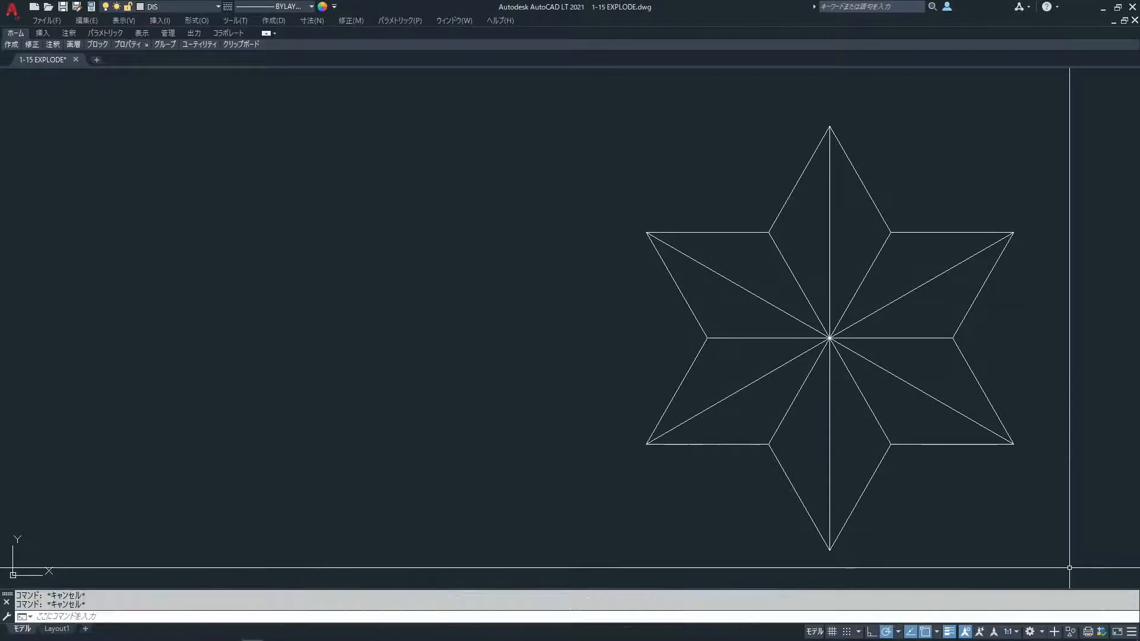
Try to stretch the two right-hand points of the star-shaped hemp-leaf block horizontally to the right, selecting them with a crossing window
text(ST)
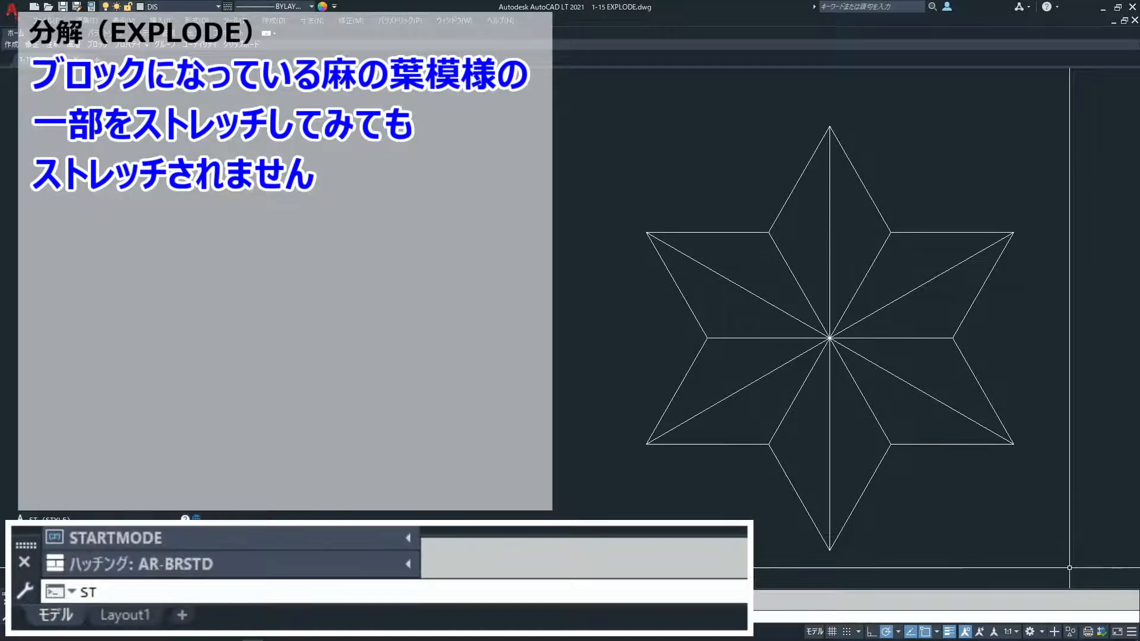
text(RE)
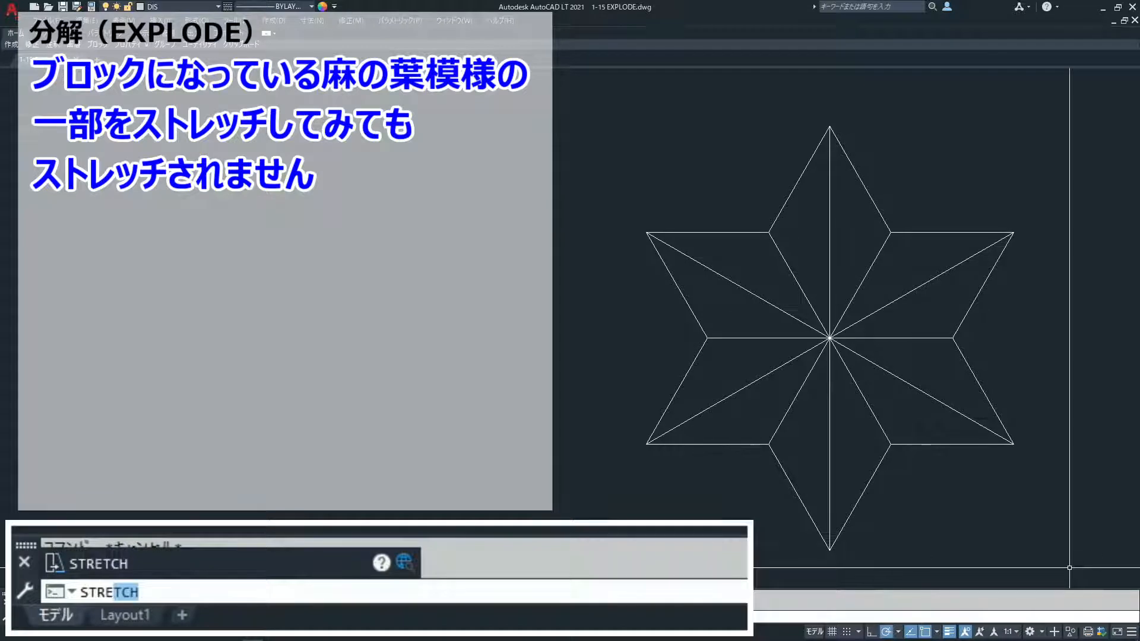
text(TCH)
key(Return)
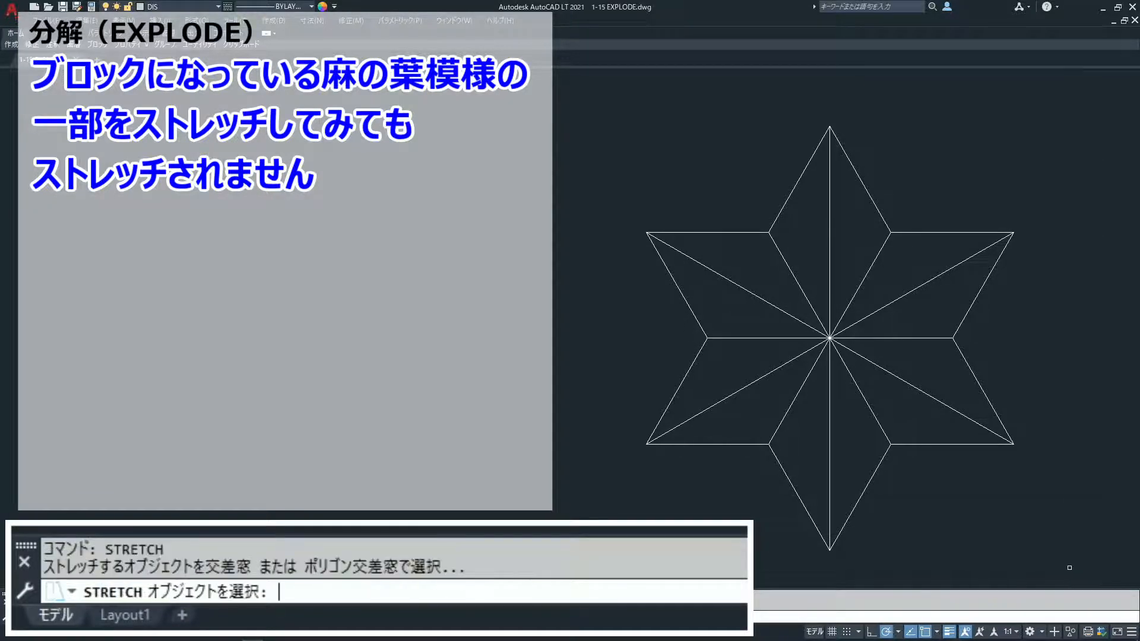
click(1061, 190)
click(946, 470)
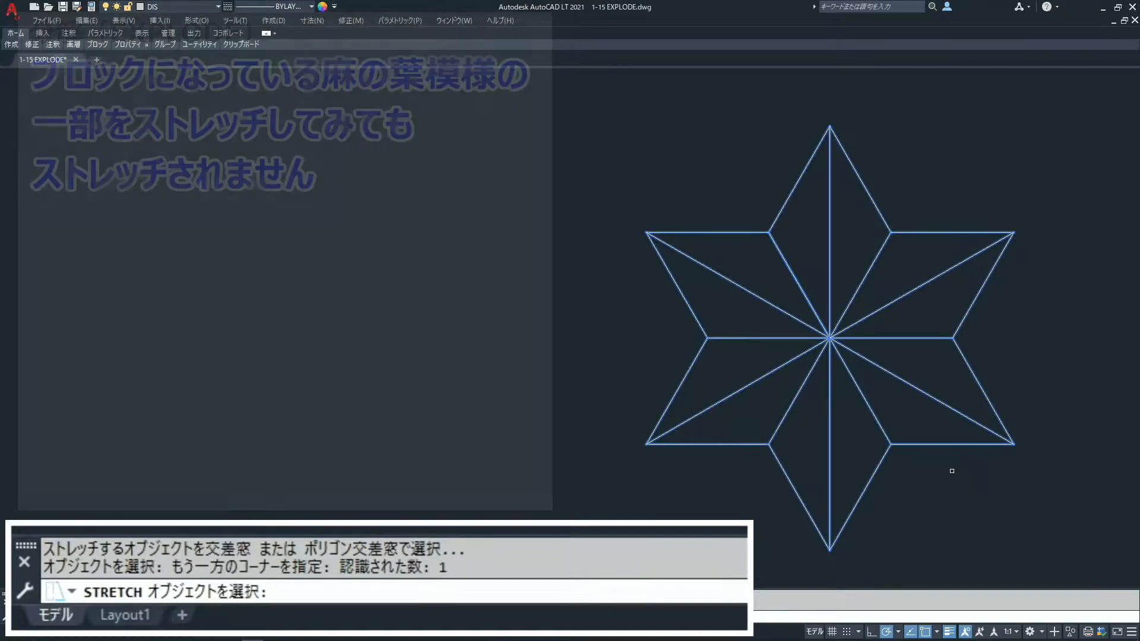
key(Return)
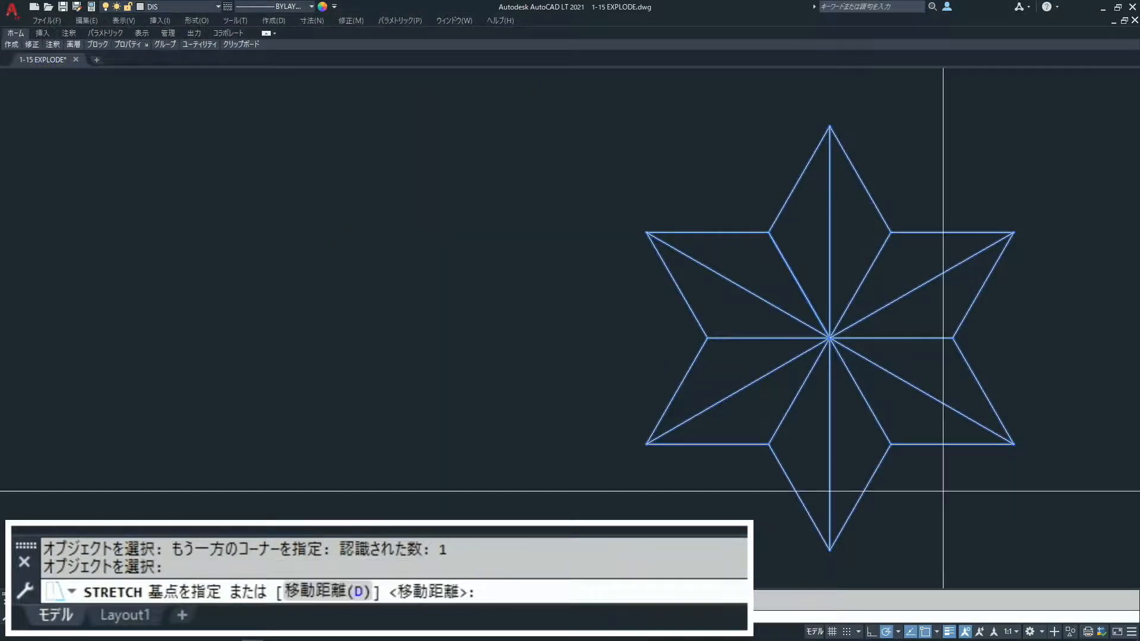
click(949, 484)
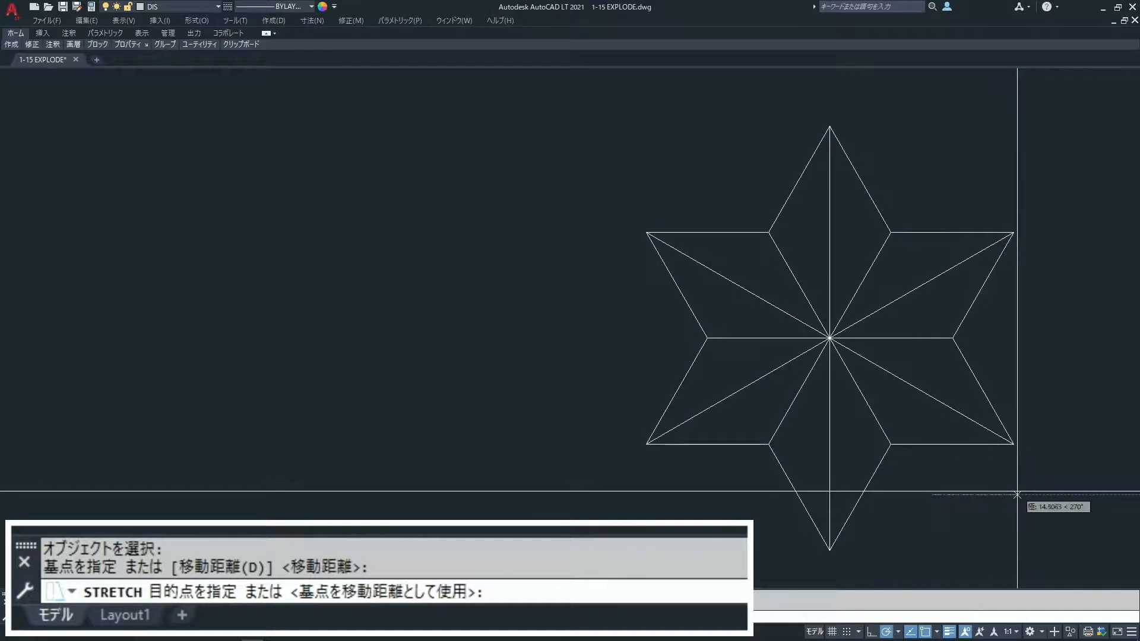
click(1017, 493)
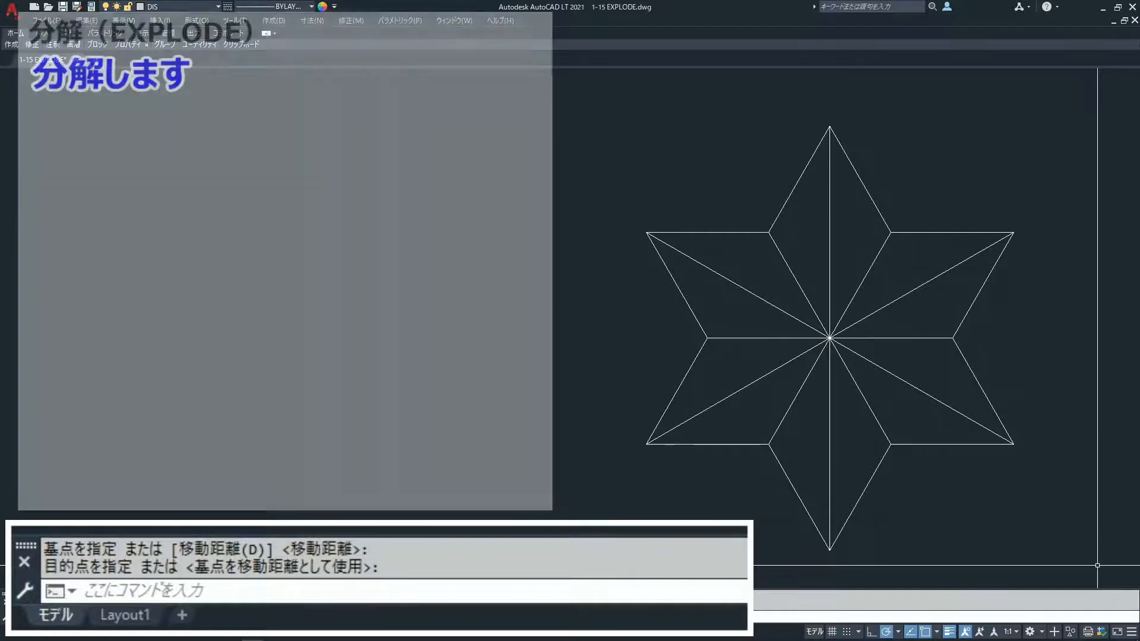
Explode the star-shaped hemp-leaf block into individual lines
text(EXP)
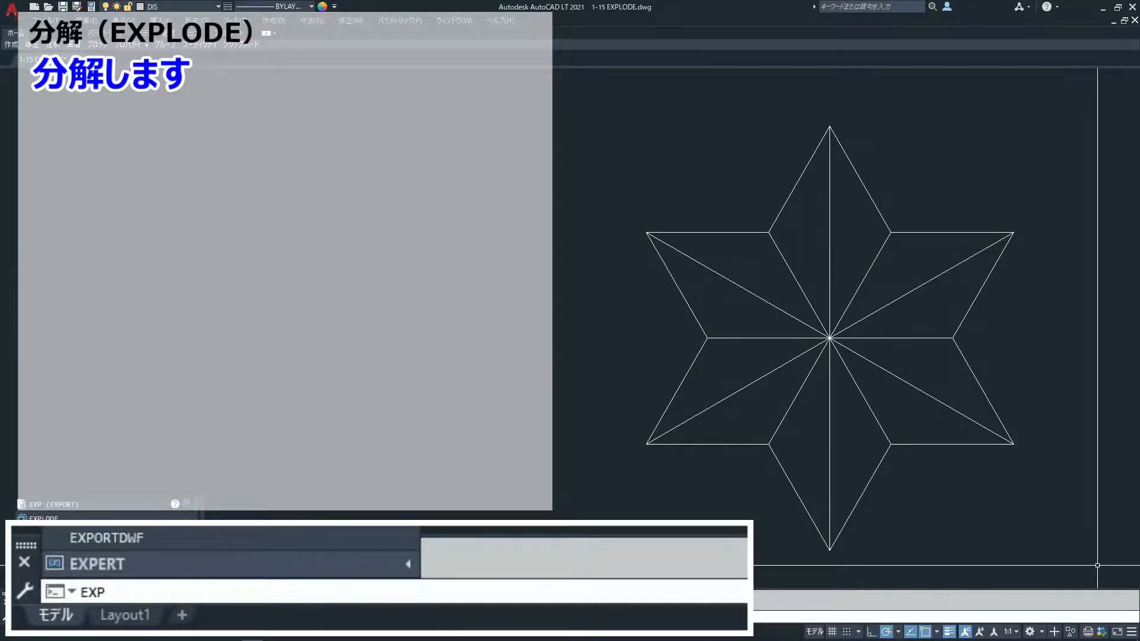
text(LODE)
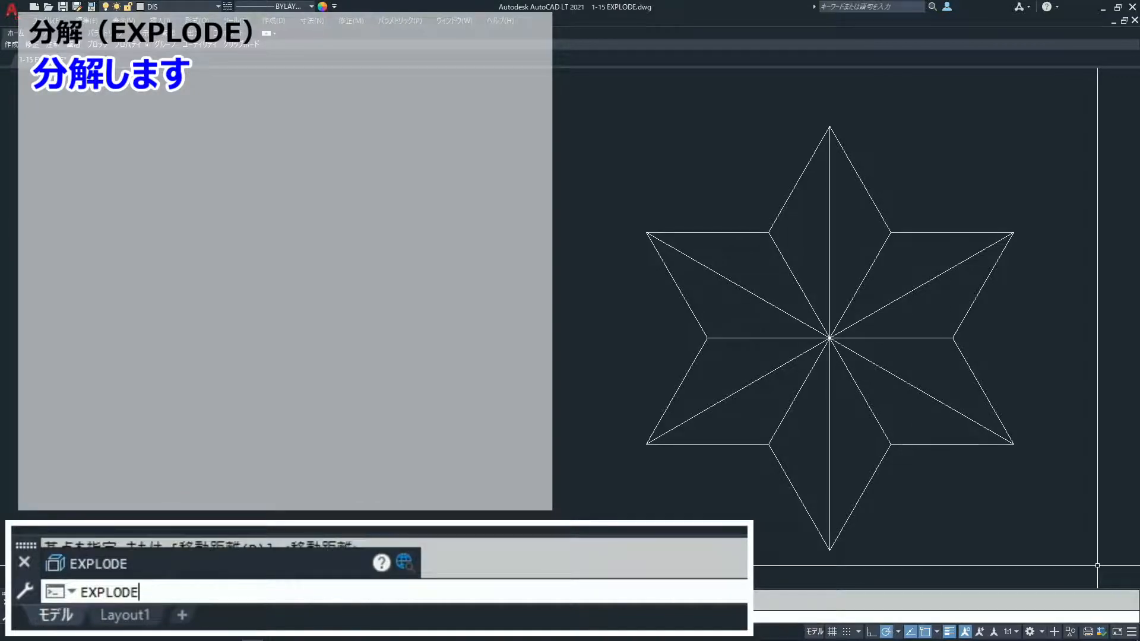
key(Return)
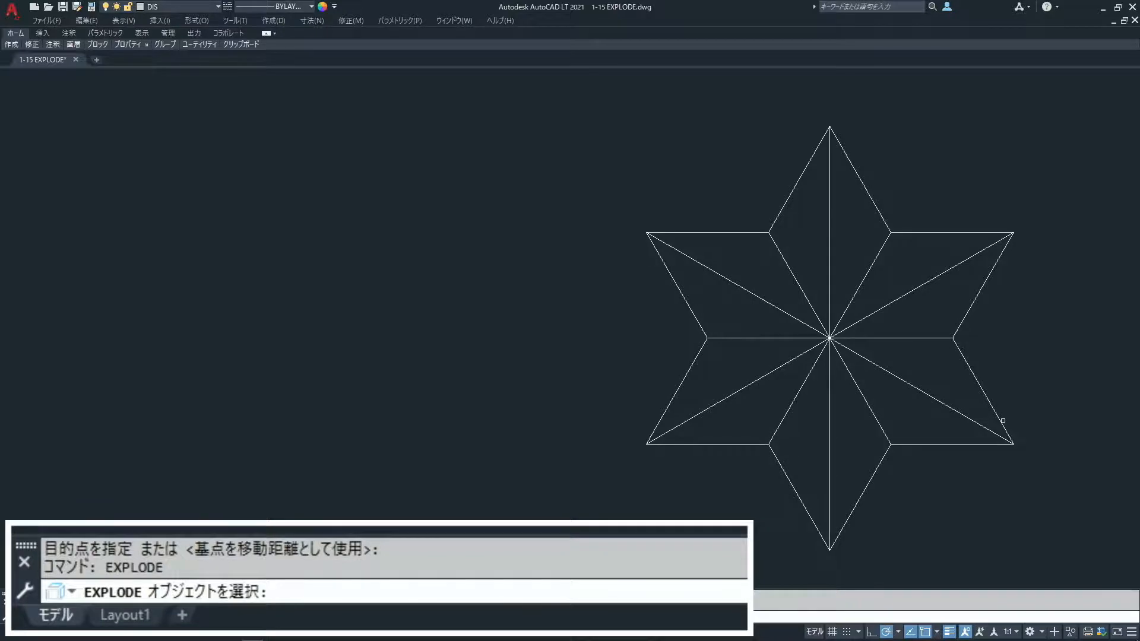
click(981, 445)
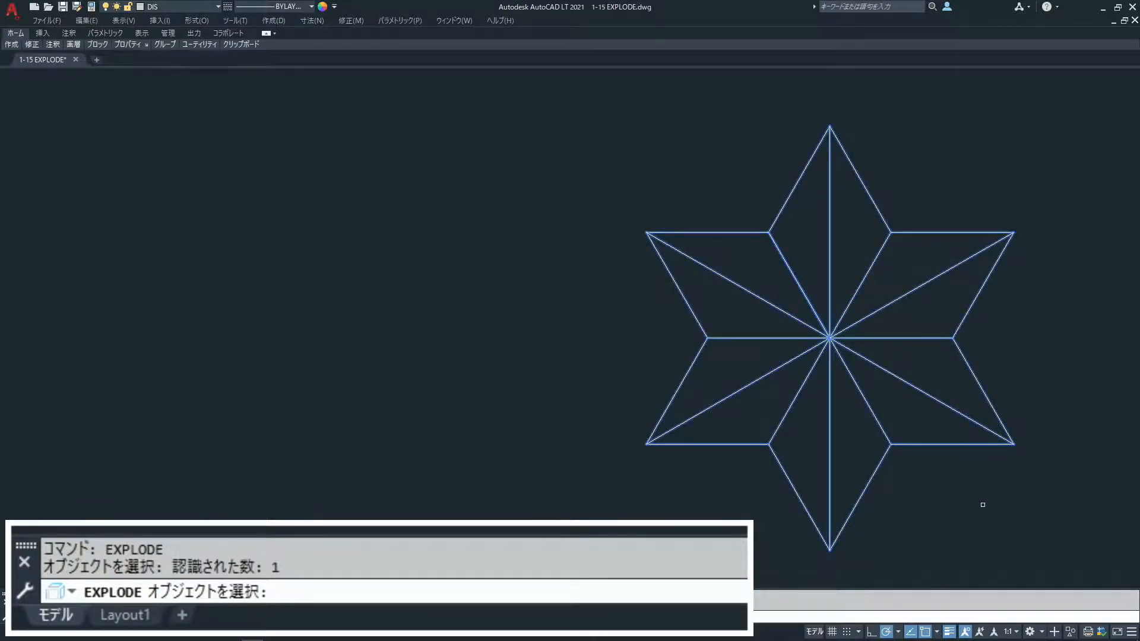
key(Return)
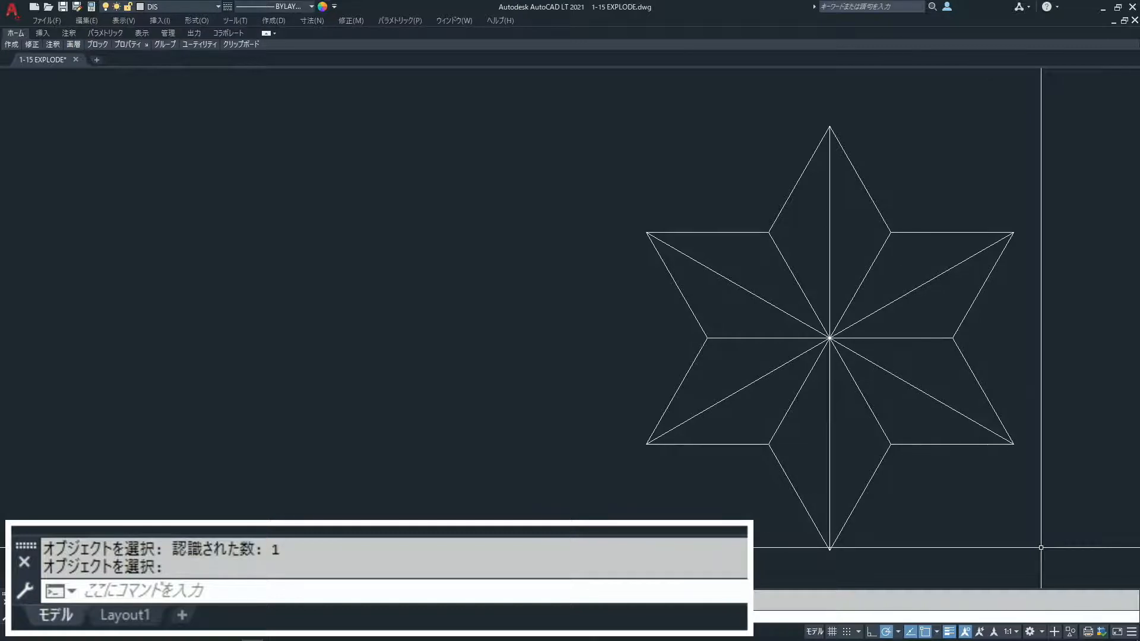
Stretch the two right-hand points of the exploded star horizontally to the right, using a crossing window around both tips
text(STRE)
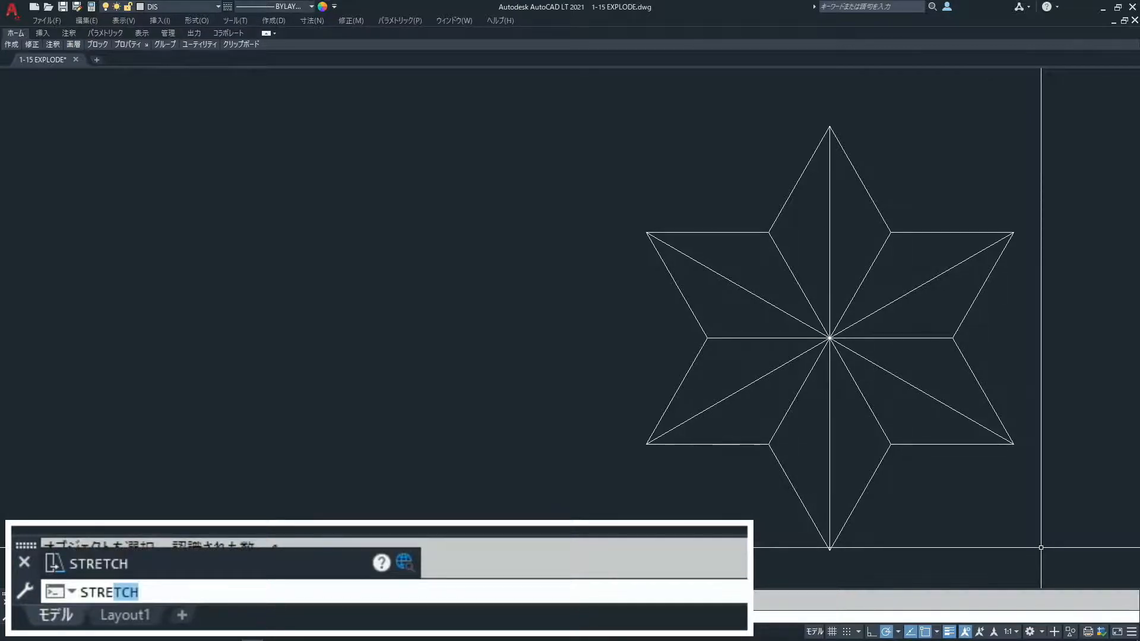
text(TCH)
key(Return)
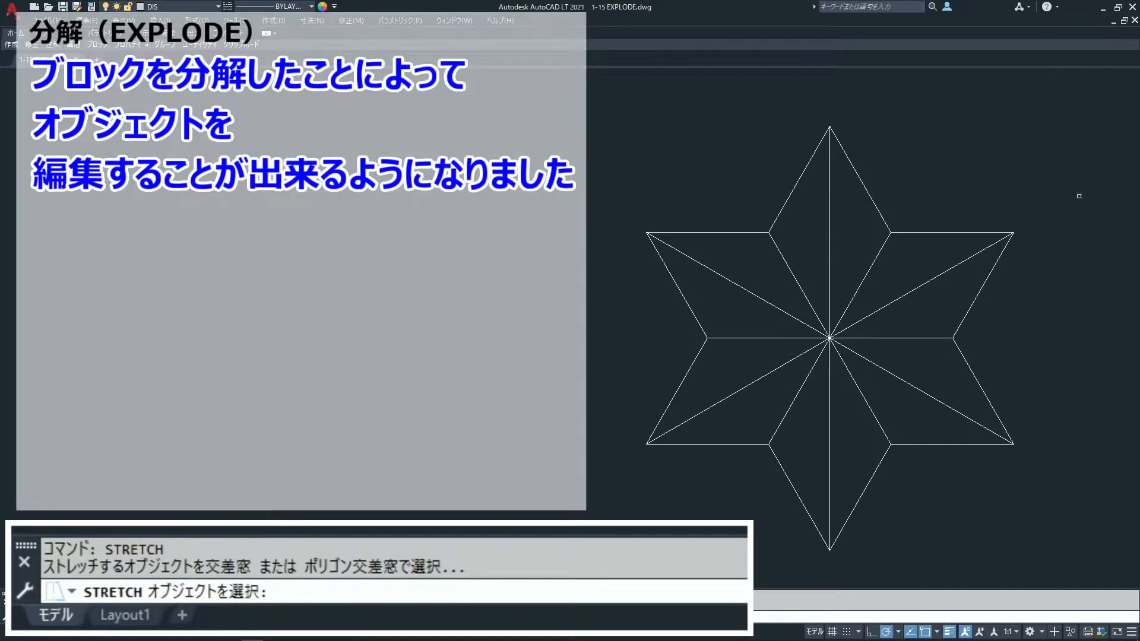
click(1048, 178)
click(965, 465)
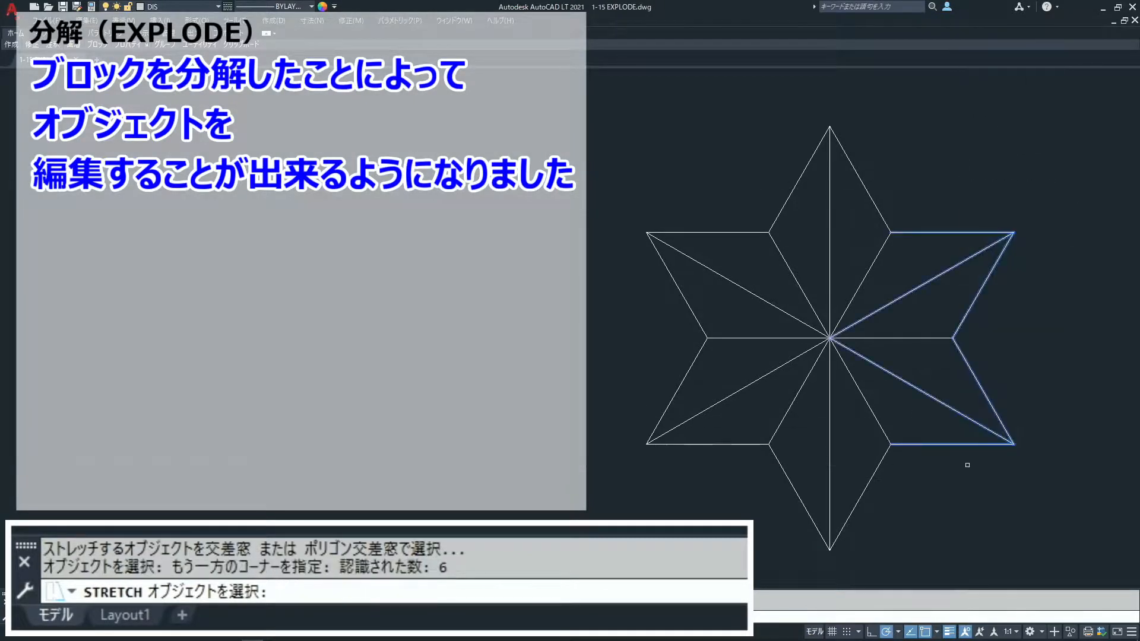
key(Return)
click(927, 493)
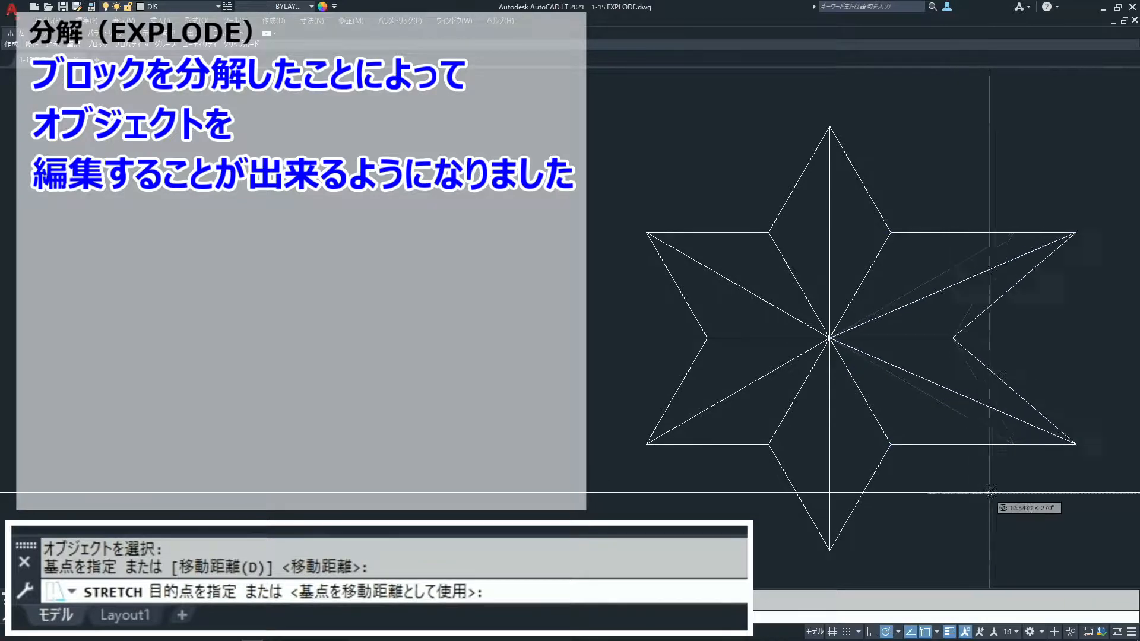
click(1021, 492)
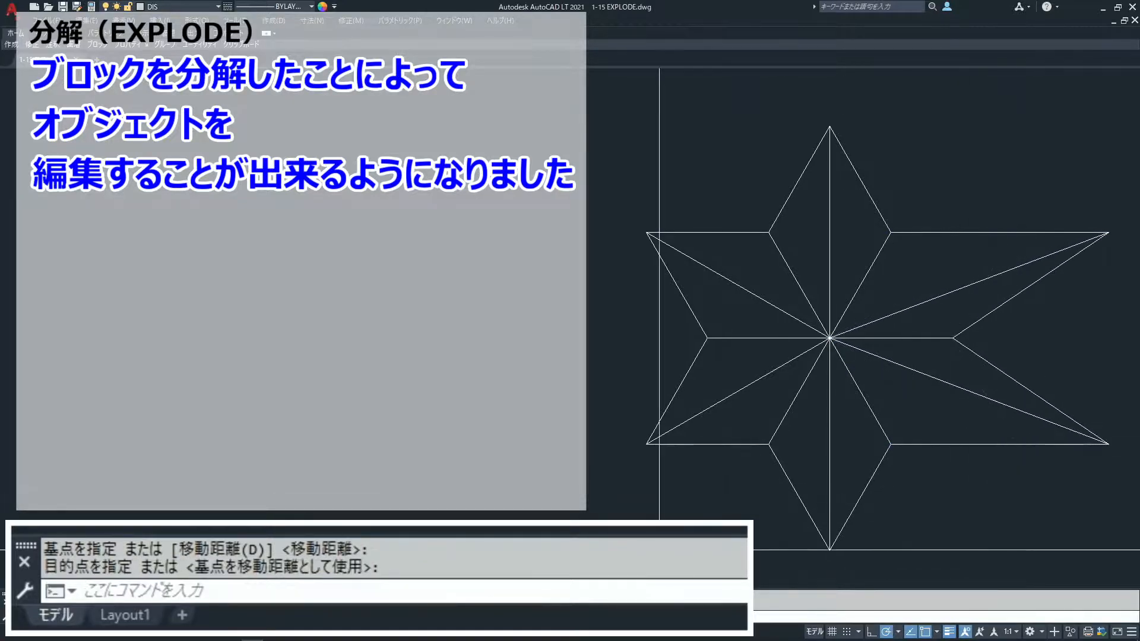